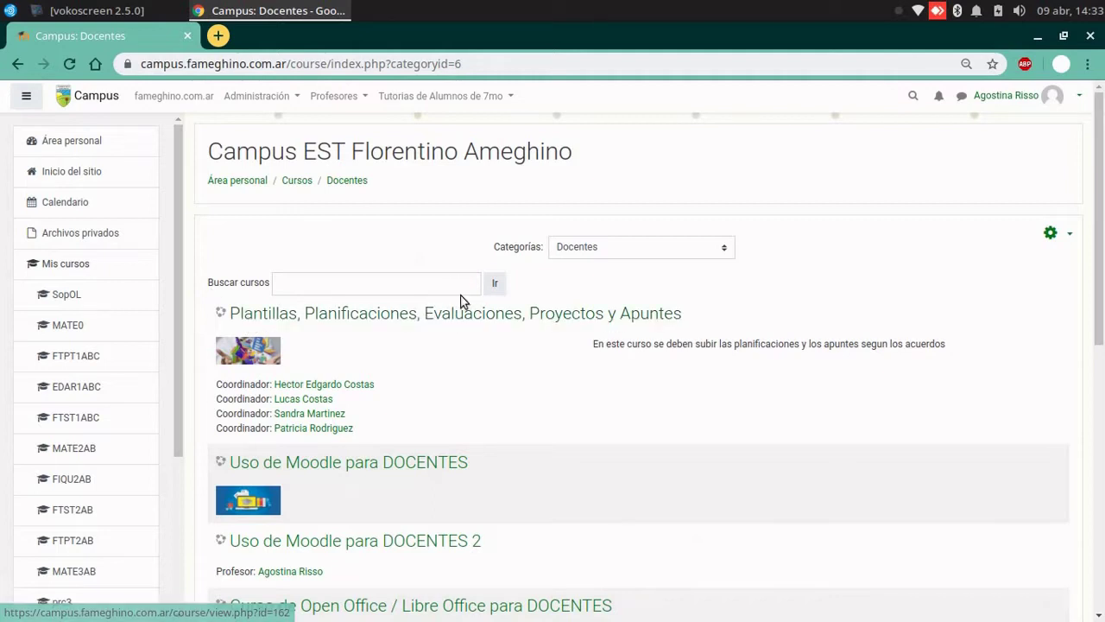
Download the Plantilla de Planificaciones from the course "Plantillas, Planificaciones, Evaluaciones, Proyectos y Apuntes" and open it in LibreOffice Writer
left_click(358, 320)
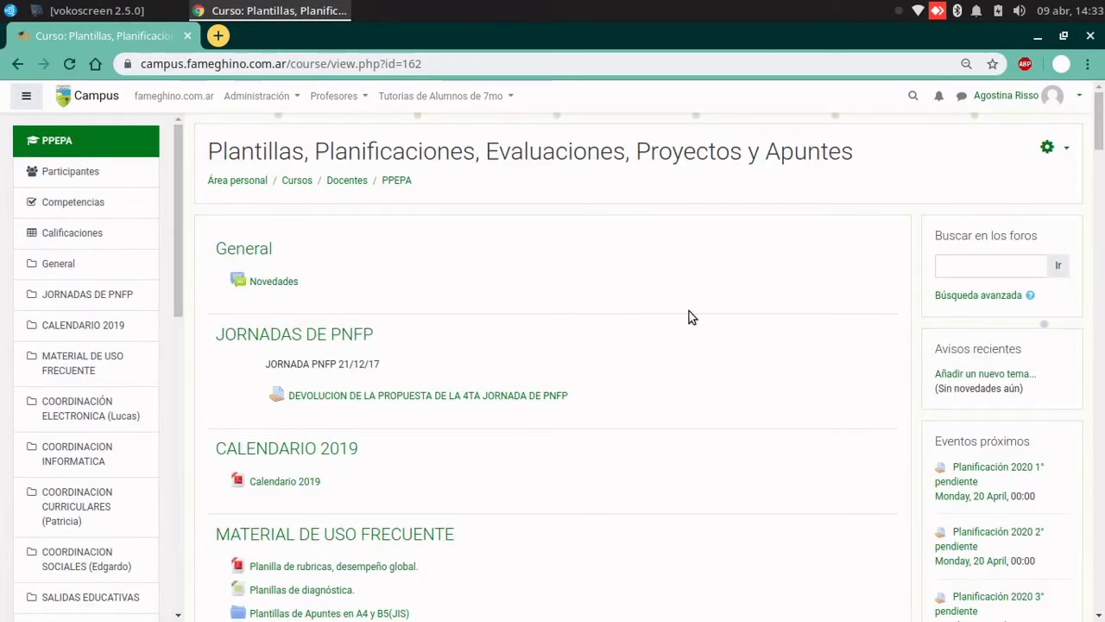
scroll(698, 331, "down", 5)
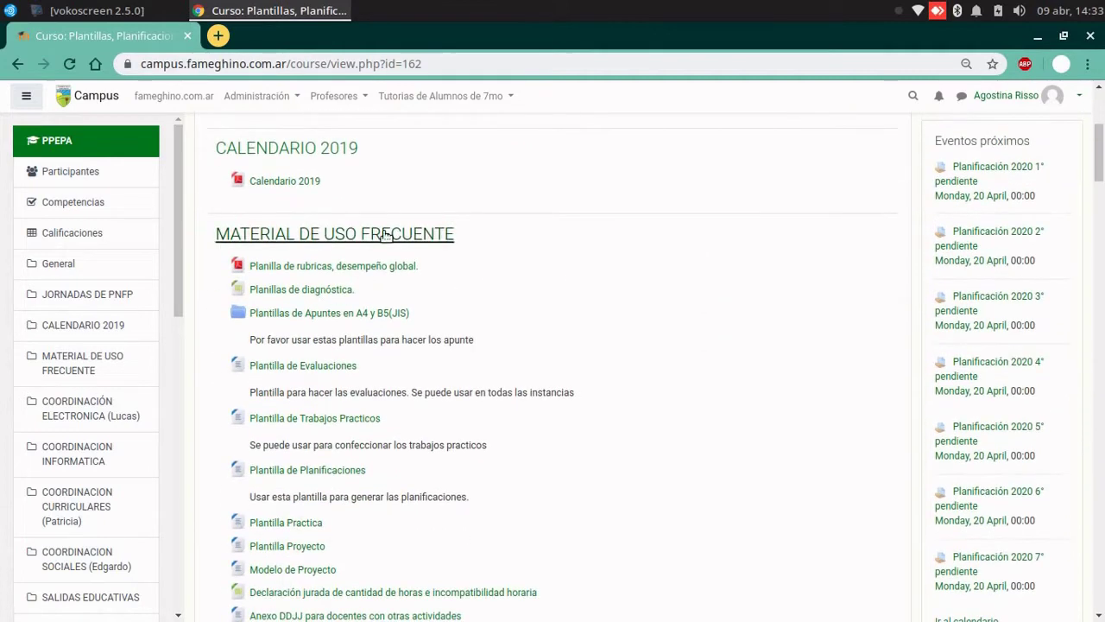
scroll(622, 273, "down", 1)
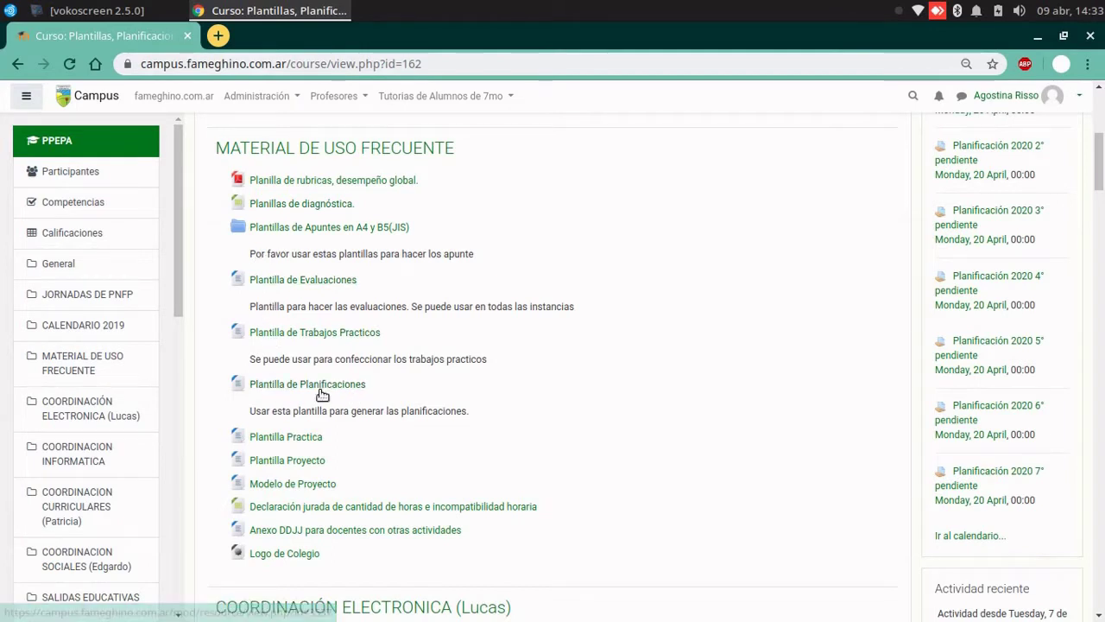
left_click(291, 385)
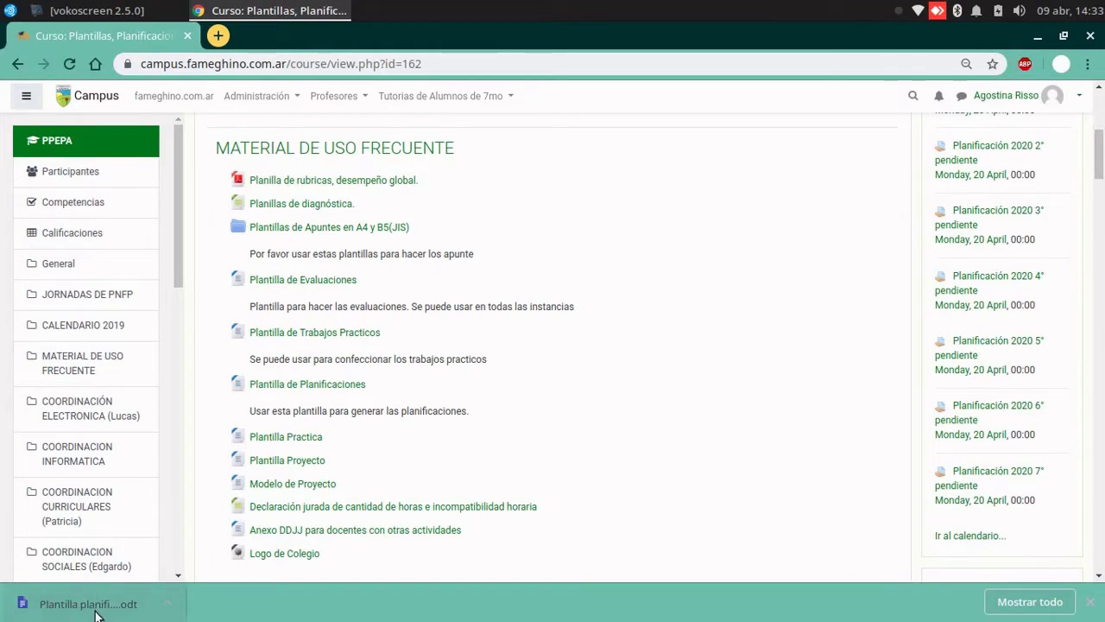
left_click(47, 610)
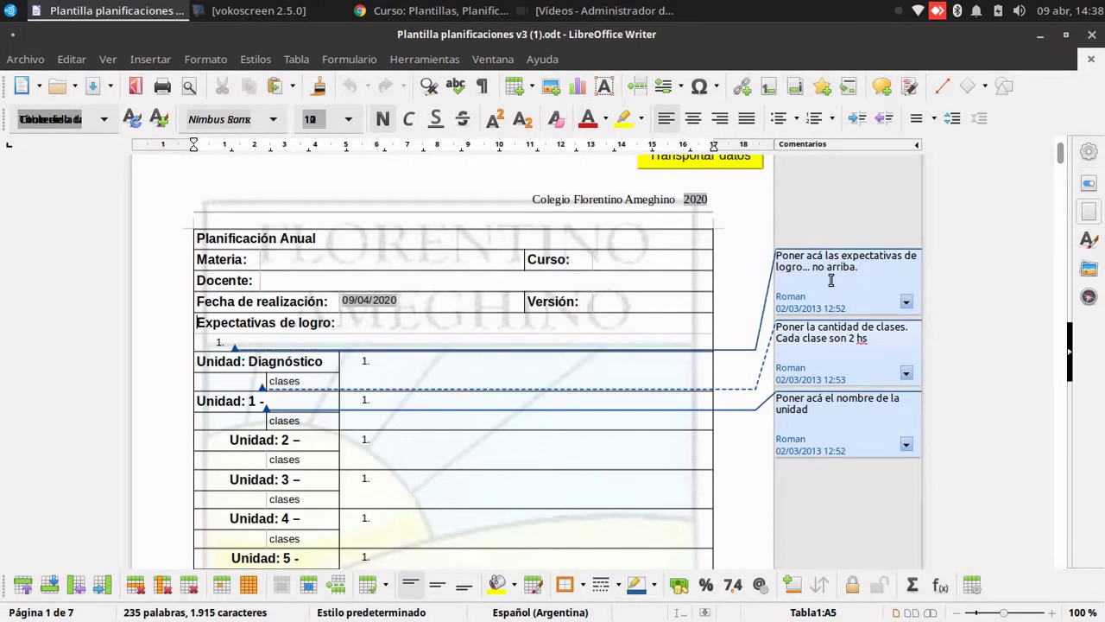
Look over the Planificación Anual table on page 1, from its heading fields through the unit rows to Observaciones
left_click(277, 341)
left_click(363, 374)
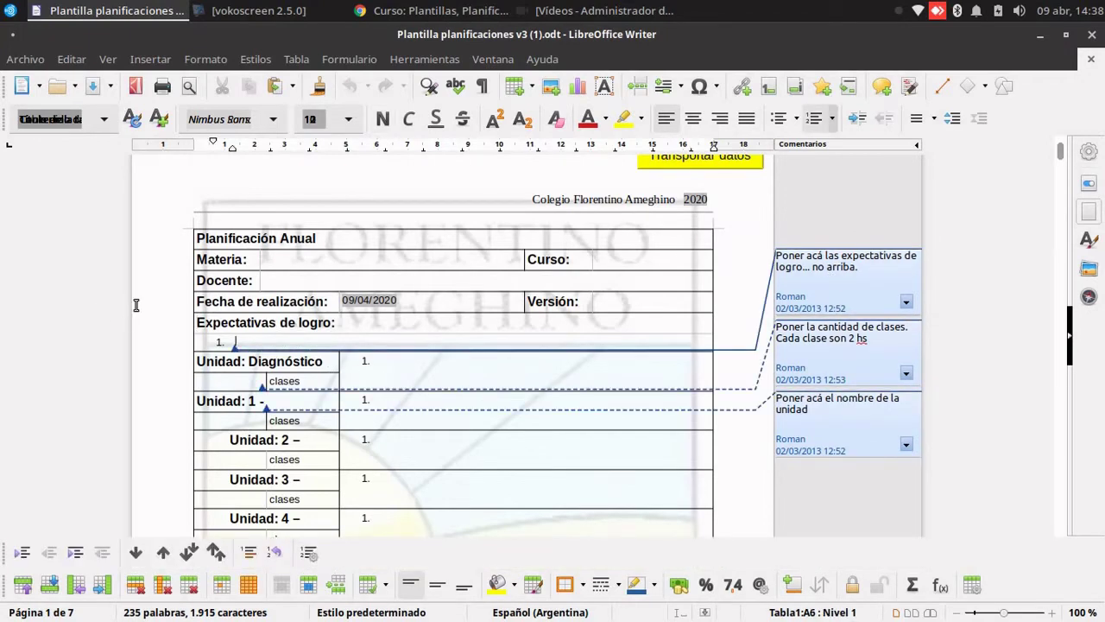
scroll(577, 383, "down", 6)
key("Up")
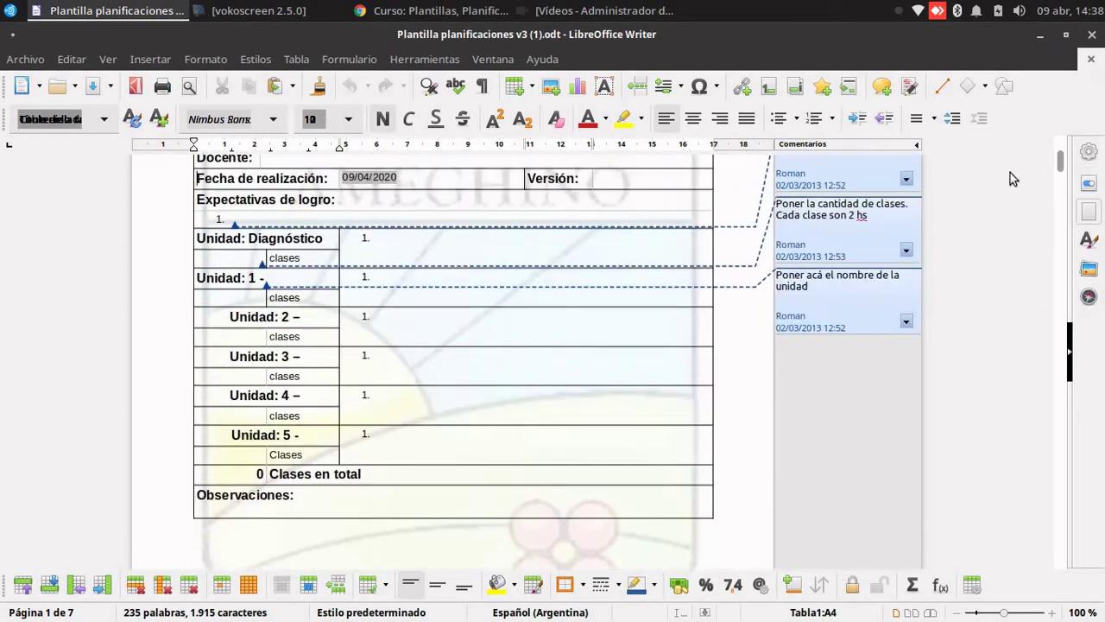
mouse_move(1062, 170)
left_mouse_down()
mouse_move(1046, 360)
mouse_move(1062, 152)
left_mouse_up()
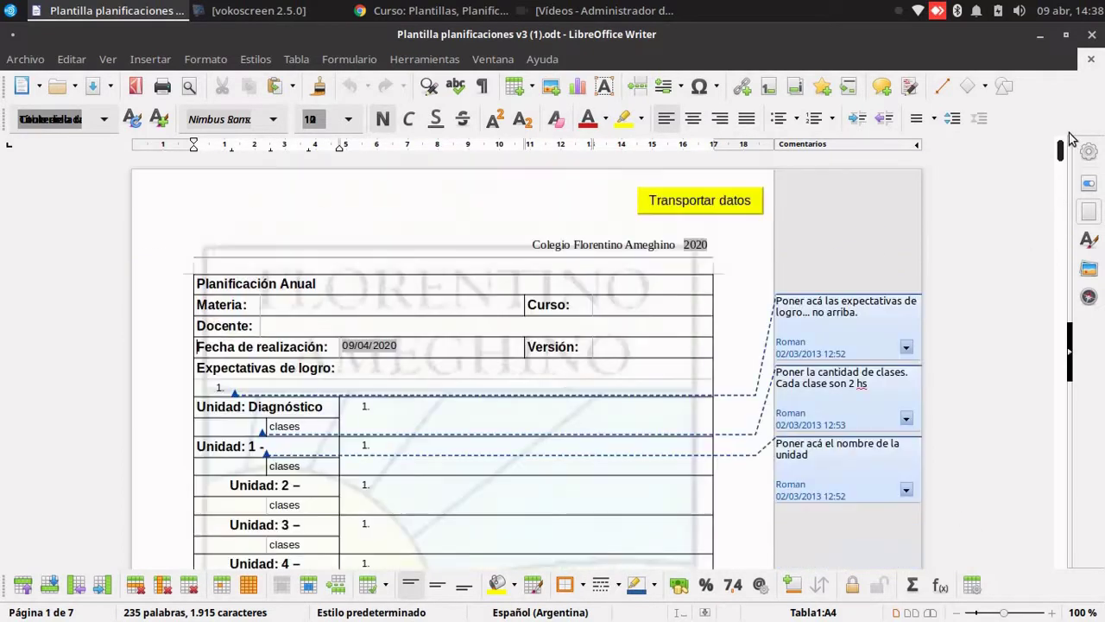
scroll(704, 341, "down", 1)
scroll(705, 341, "up", 2)
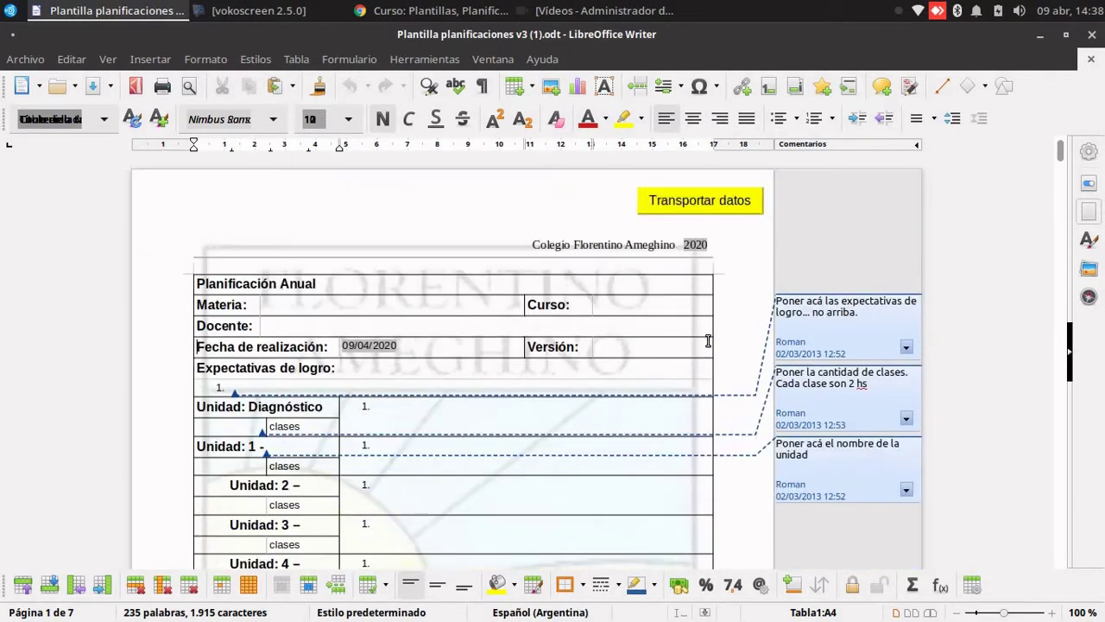
left_click(207, 285)
scroll(206, 347, "down", 1)
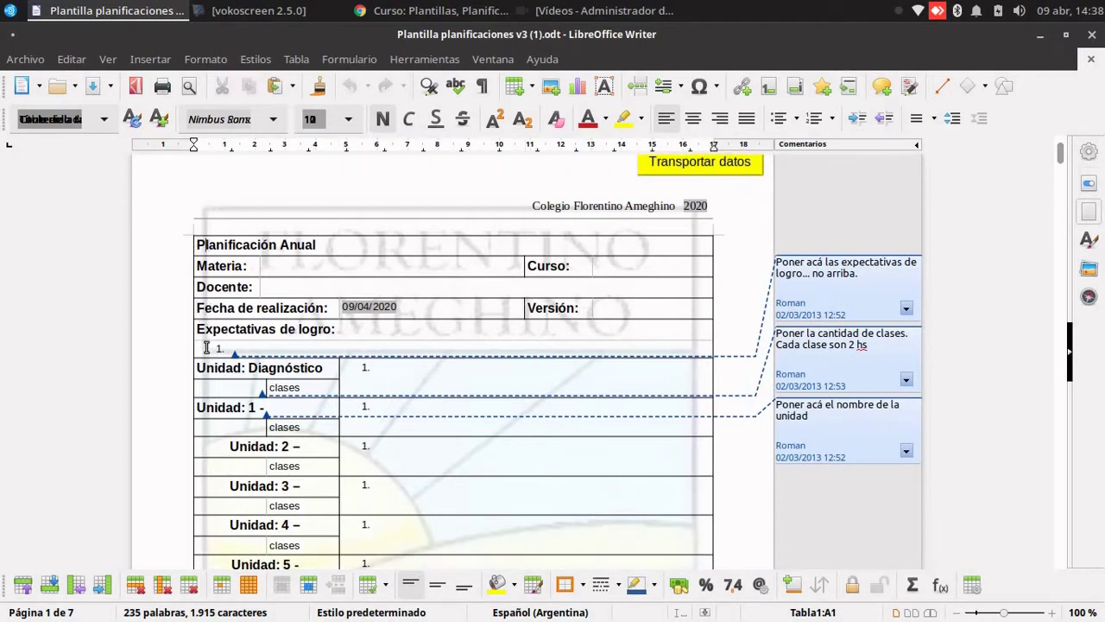
scroll(206, 347, "up", 1)
left_click(182, 317)
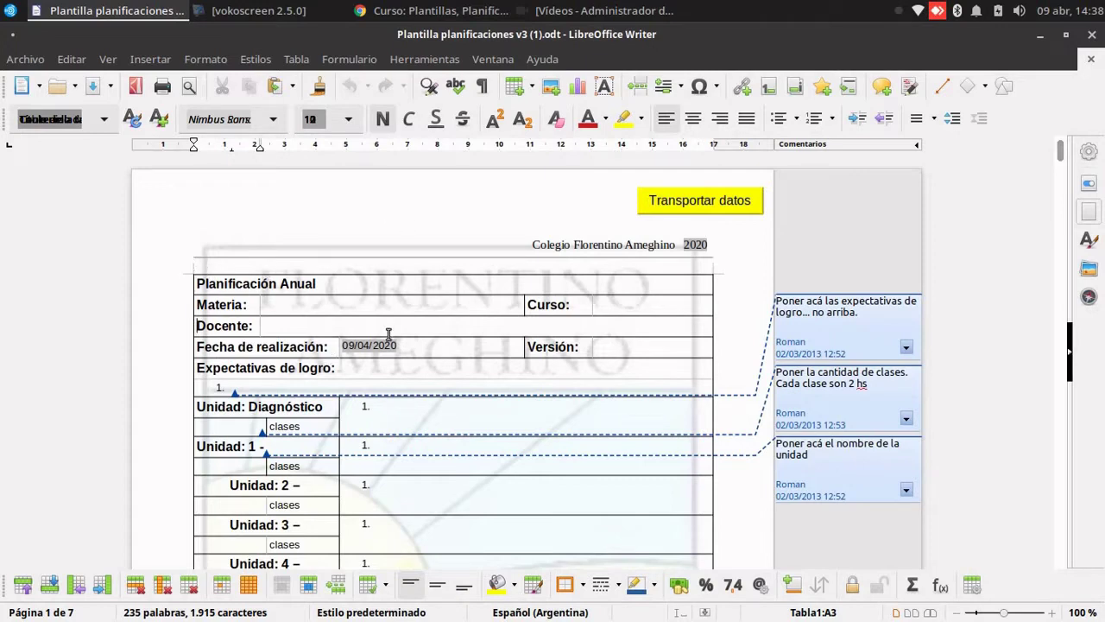
scroll(490, 350, "down", 2)
scroll(544, 328, "down", 1)
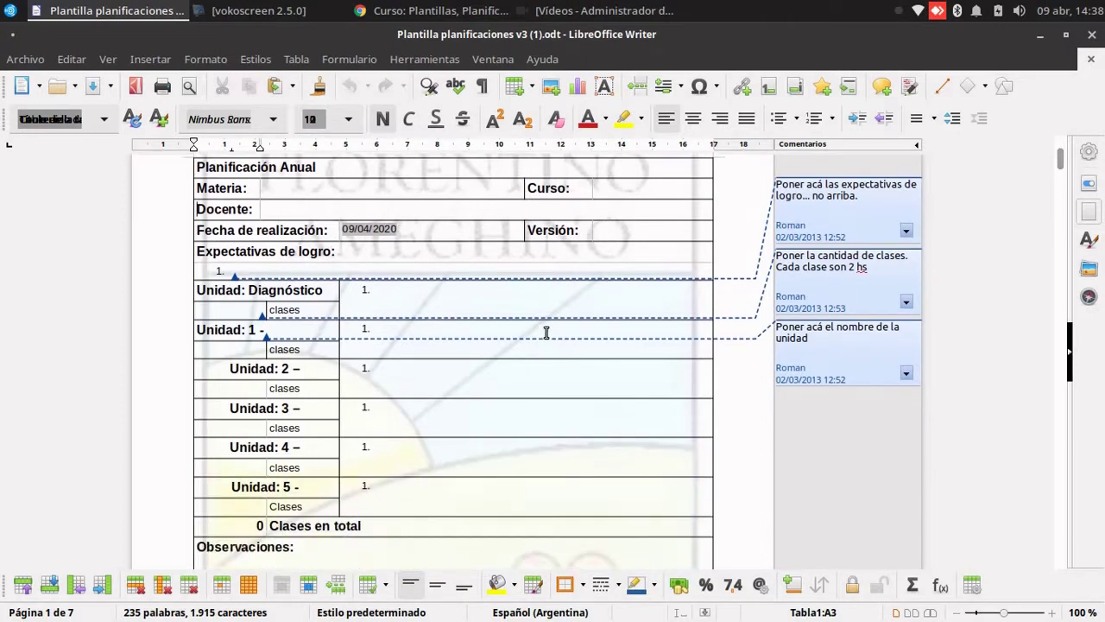
scroll(548, 331, "up", 2)
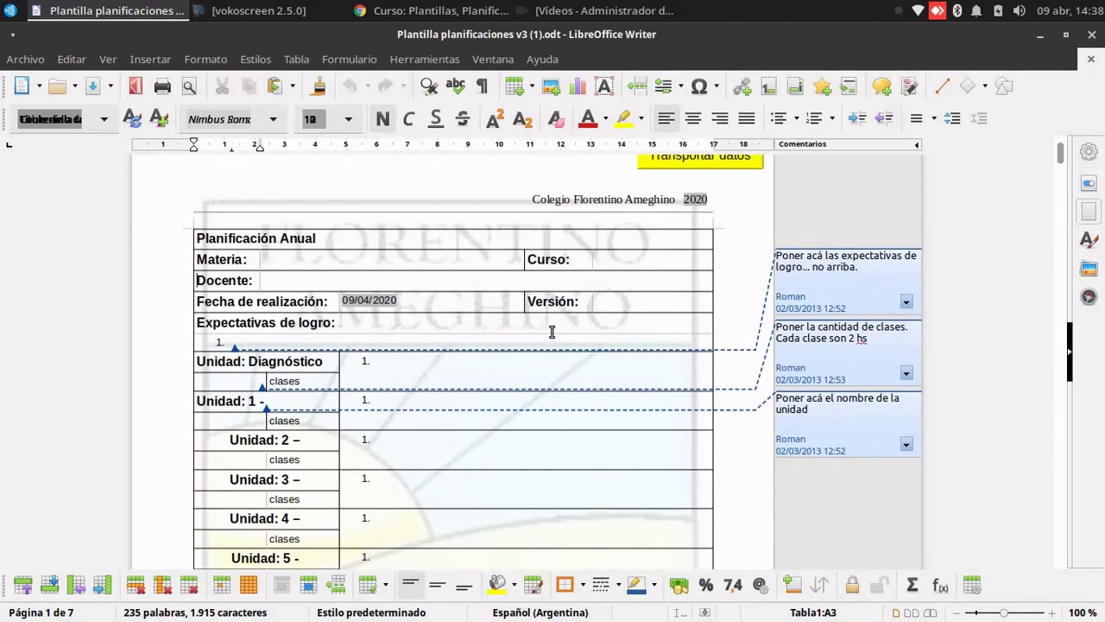
scroll(562, 363, "down", 4)
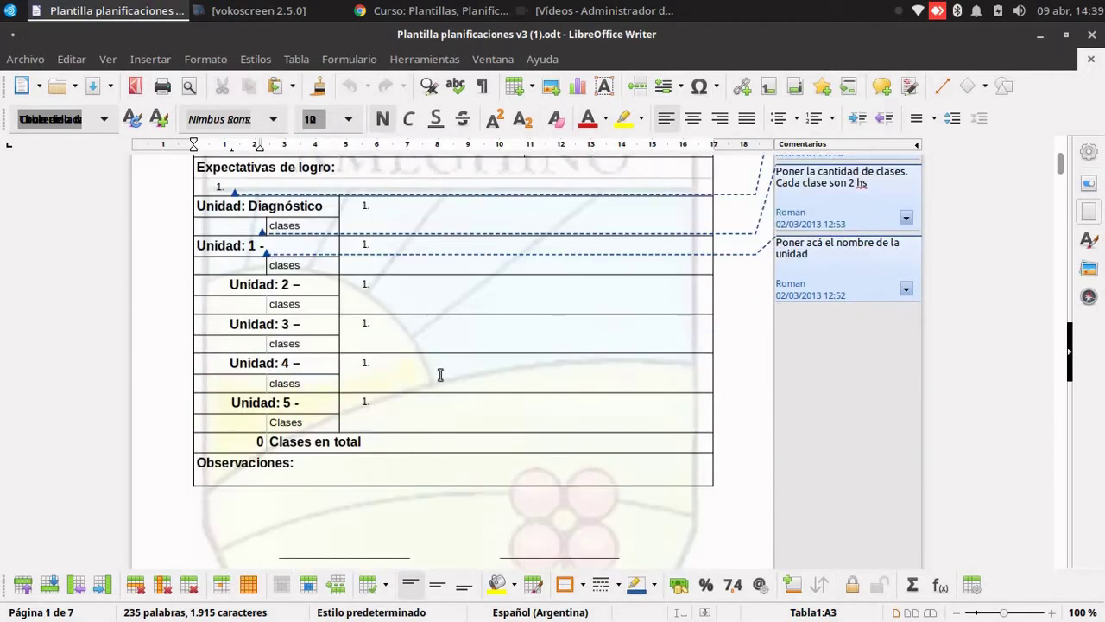
scroll(415, 371, "up", 3)
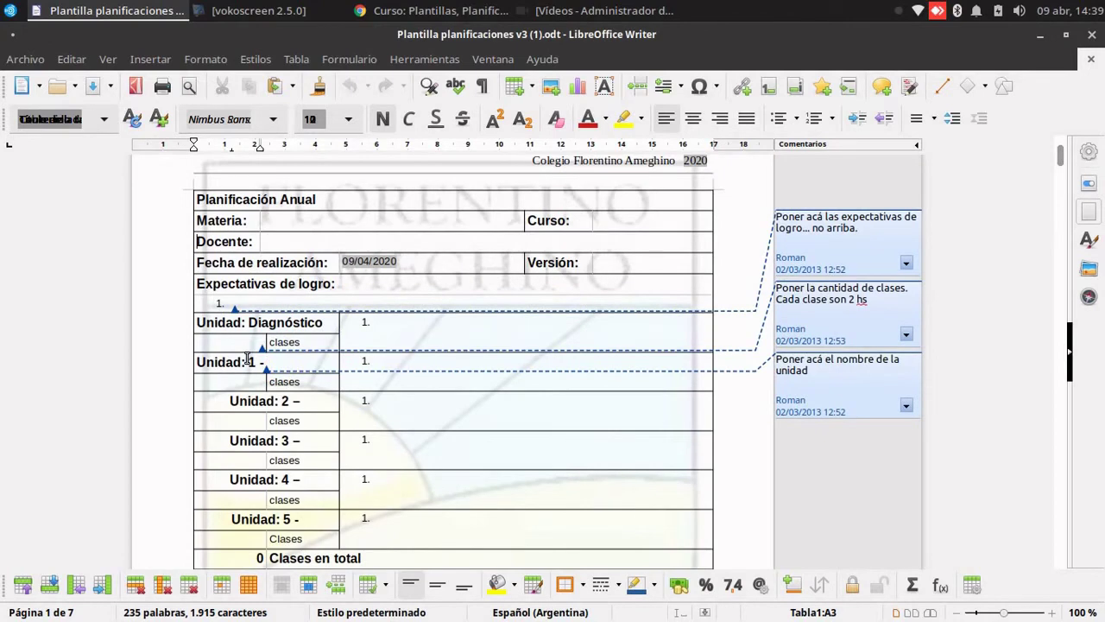
scroll(703, 395, "down", 5)
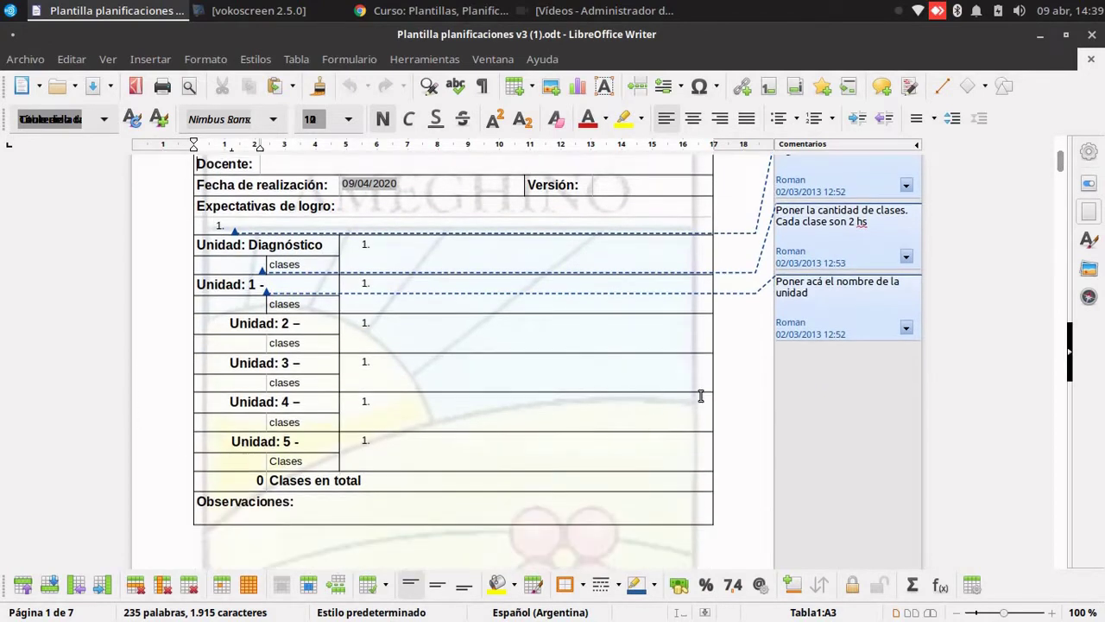
Review the Unidad: Diagnóstico table on page 2, from Fundamentación to Observaciones, and return to the start of the document
scroll(815, 351, "down", 15)
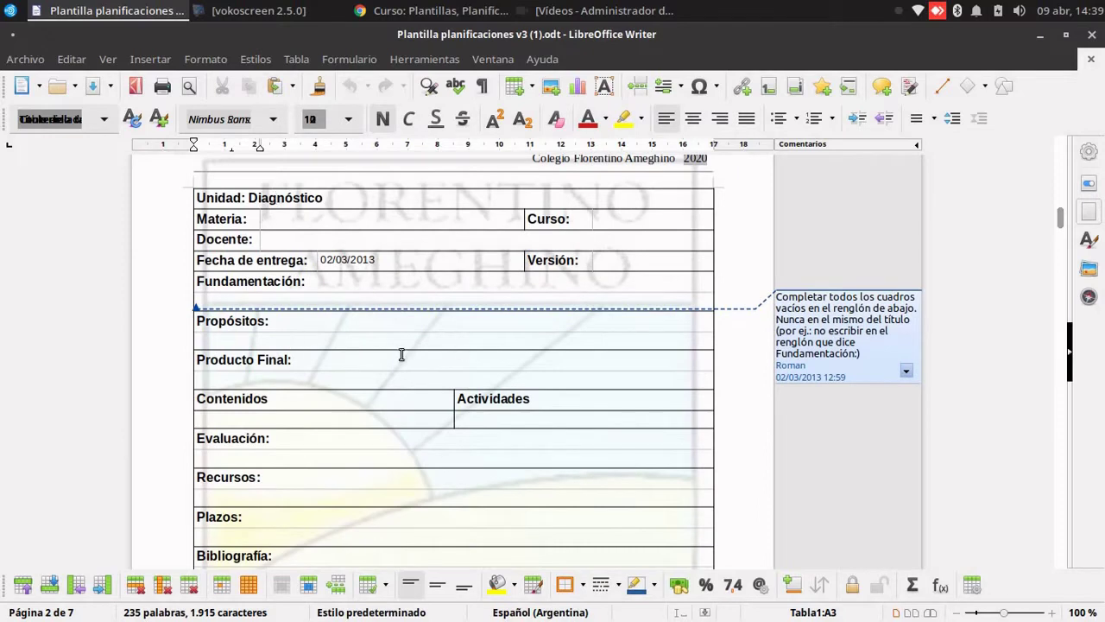
scroll(403, 356, "down", 2)
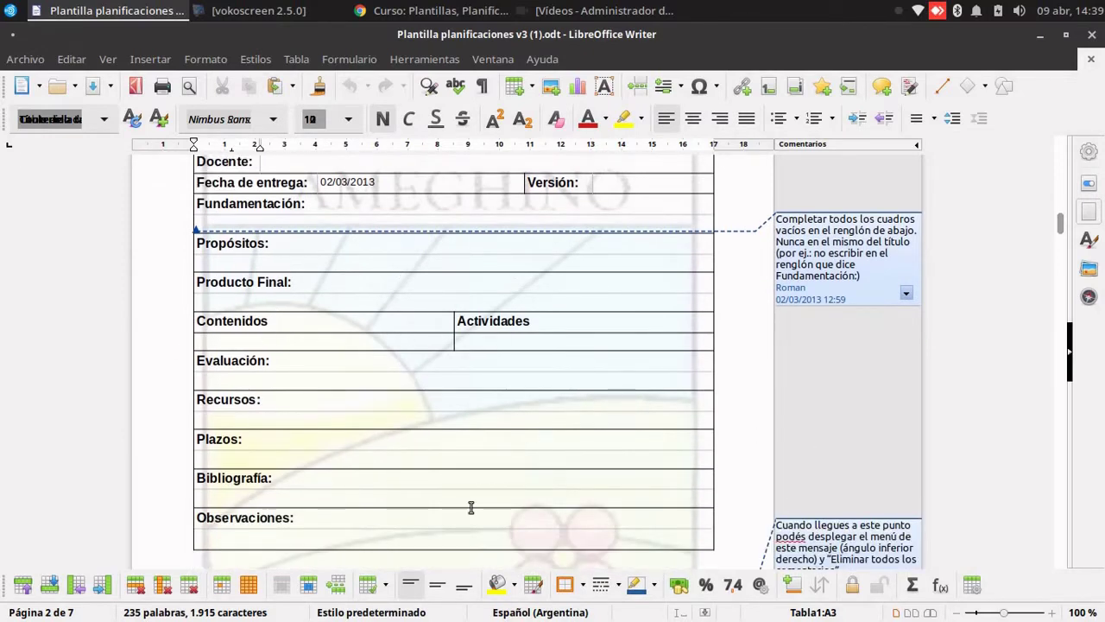
scroll(604, 468, "up", 3)
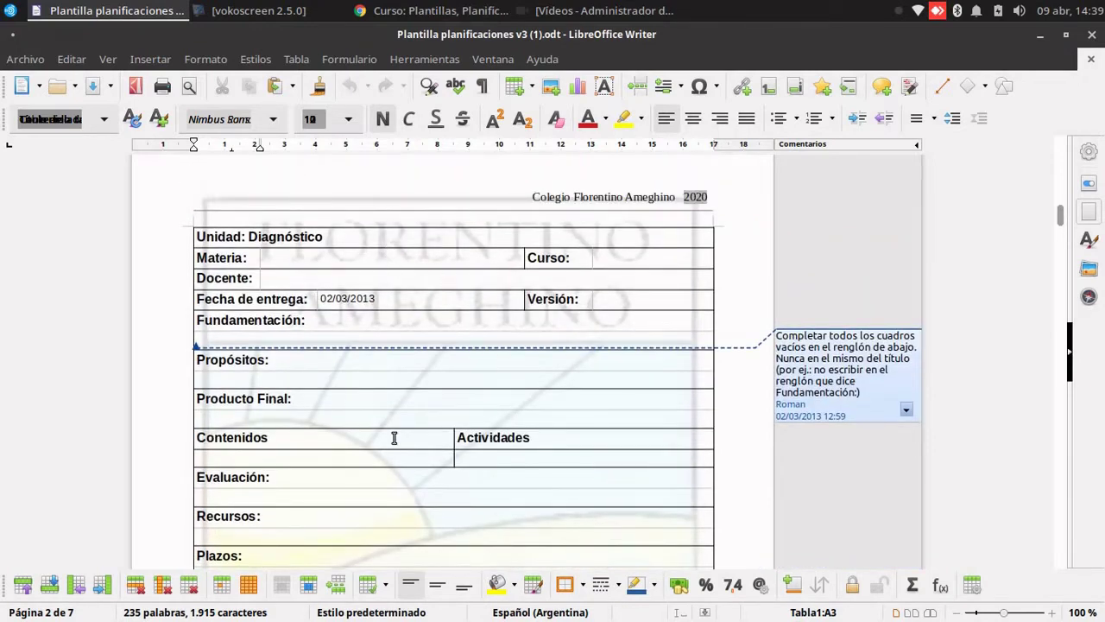
scroll(394, 438, "up", 20)
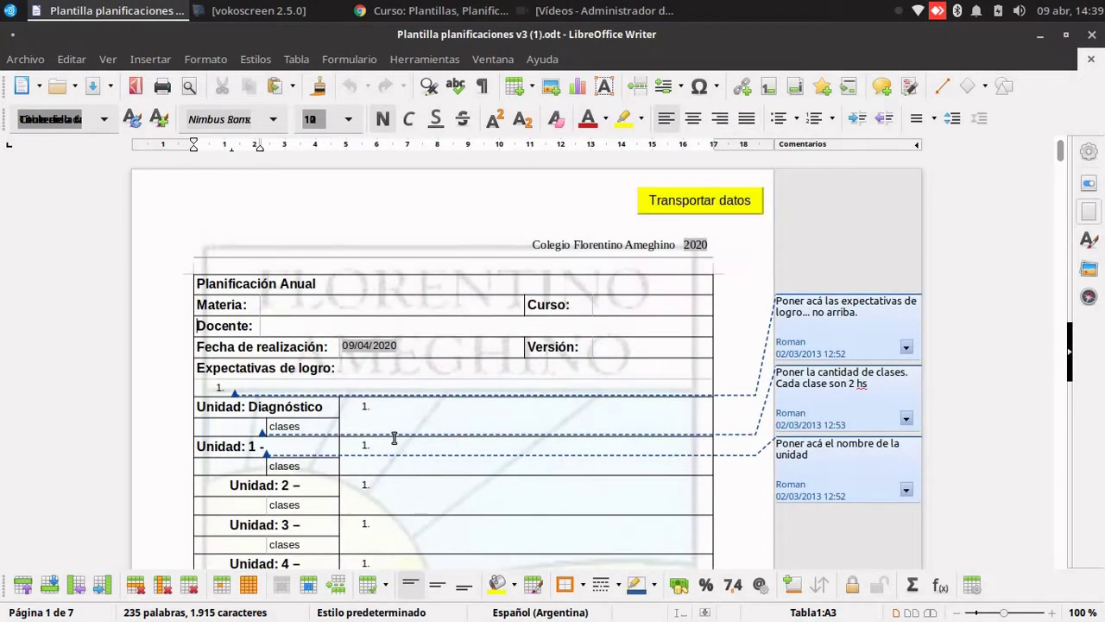
Examine the Materia, Docente and Curso fields at the head of the Planificación Anual table
key("Down")
key("Down")
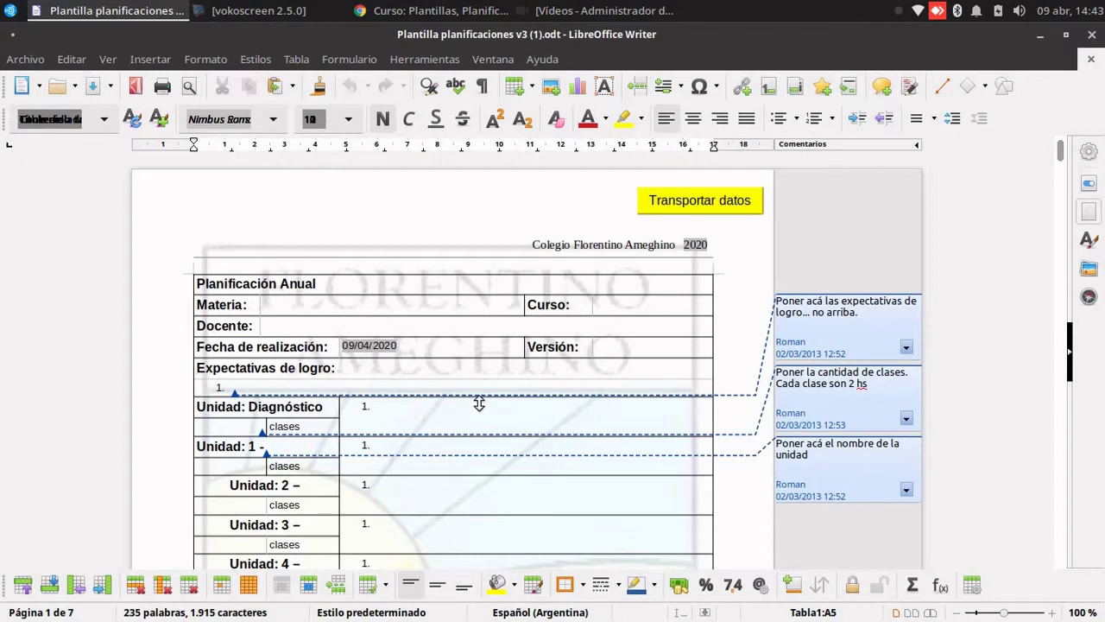
scroll(507, 446, "down", 1)
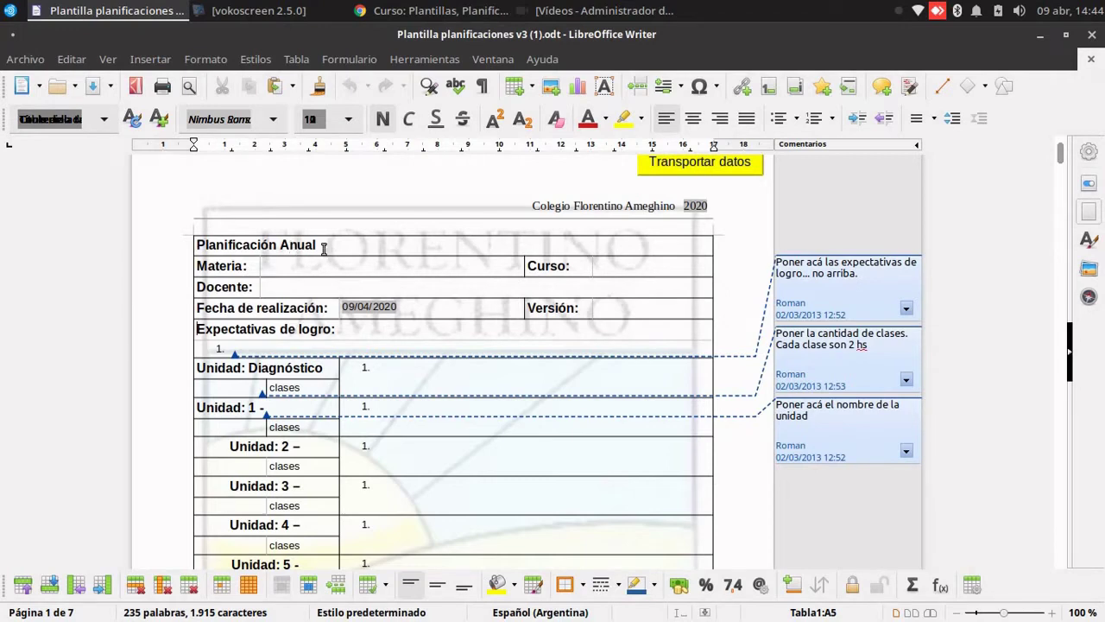
left_click(284, 267)
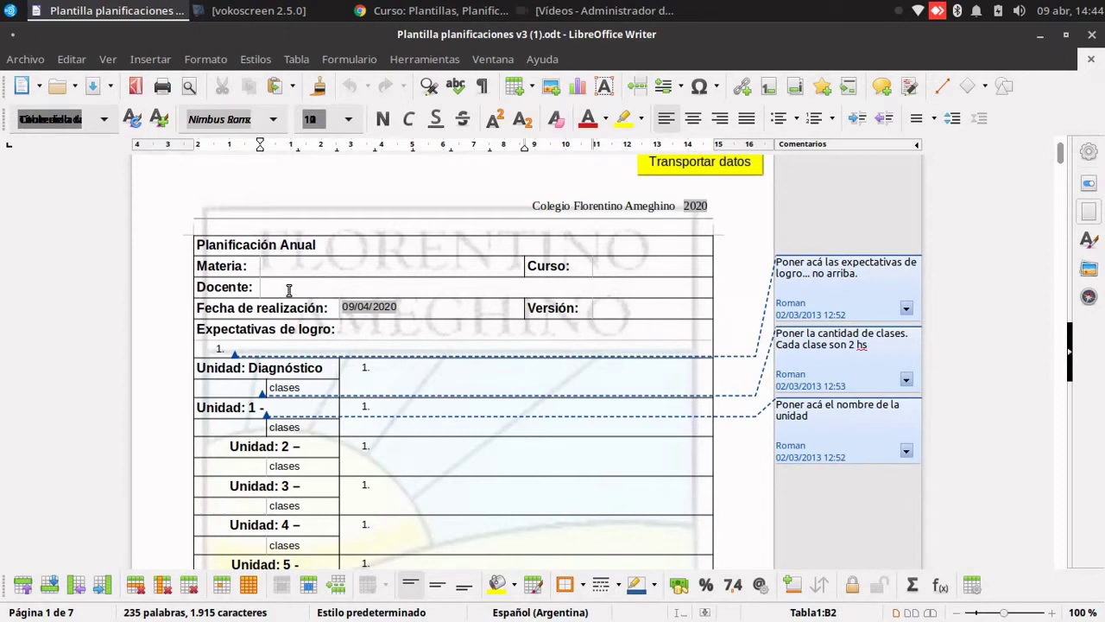
left_click(635, 265)
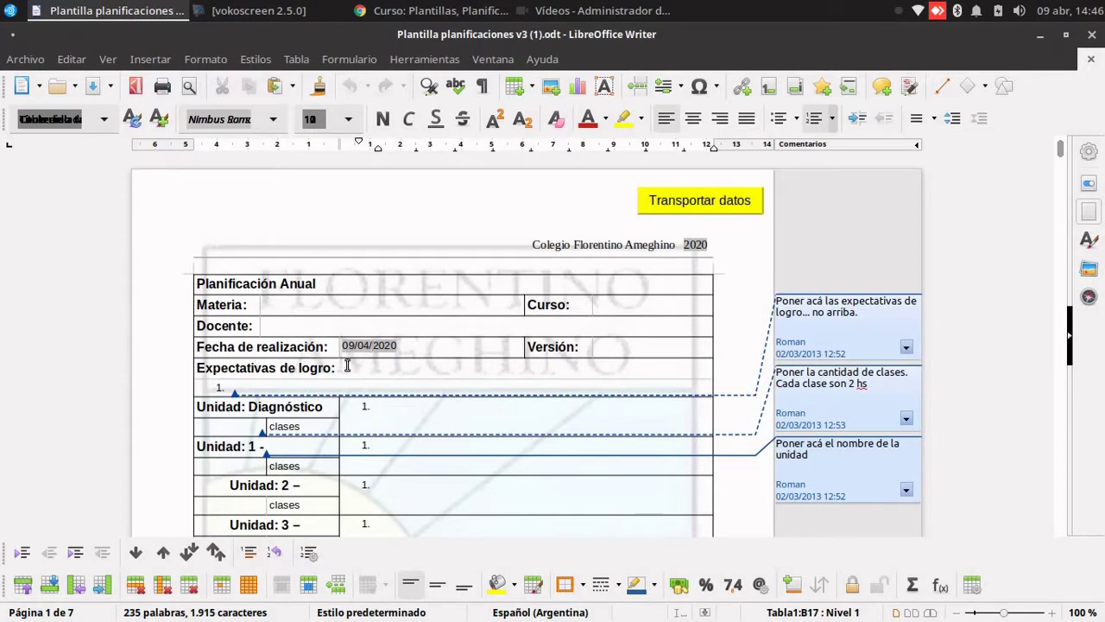
Examine the Expectativas de logro section and locate the numbered line beneath its title where the expectations are written
scroll(376, 356, "down", 2)
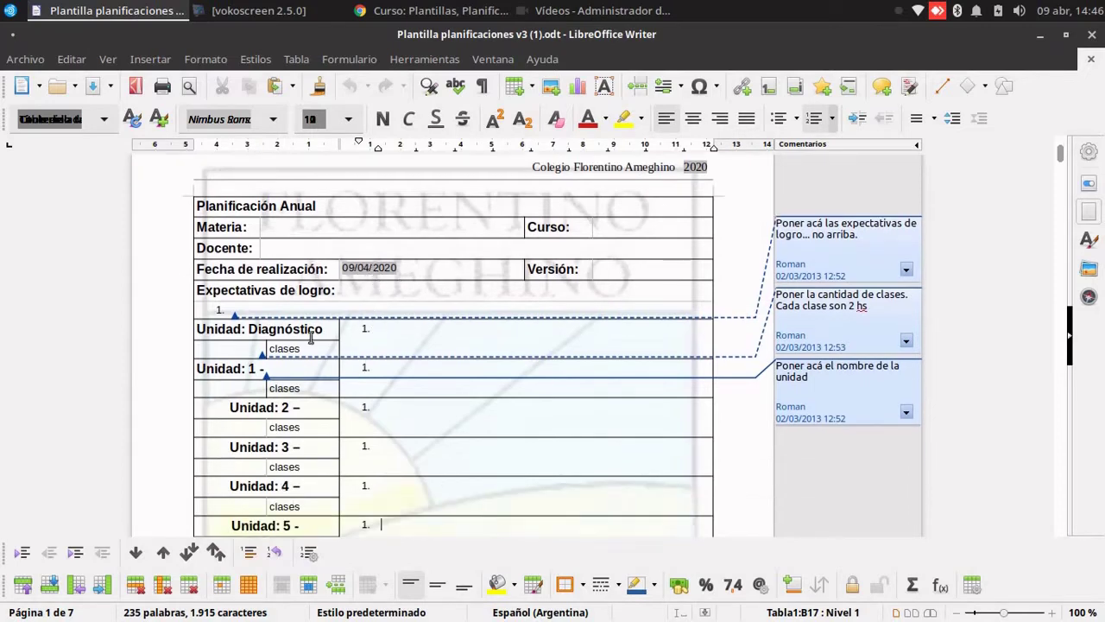
left_click(371, 308)
scroll(197, 315, "down", 2)
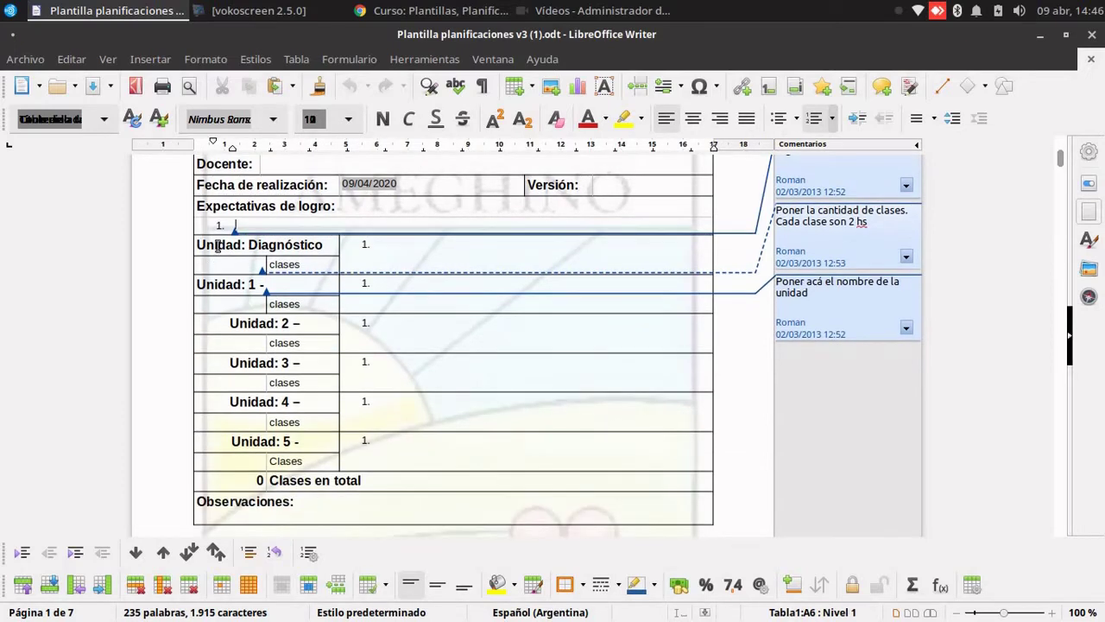
scroll(219, 247, "up", 1)
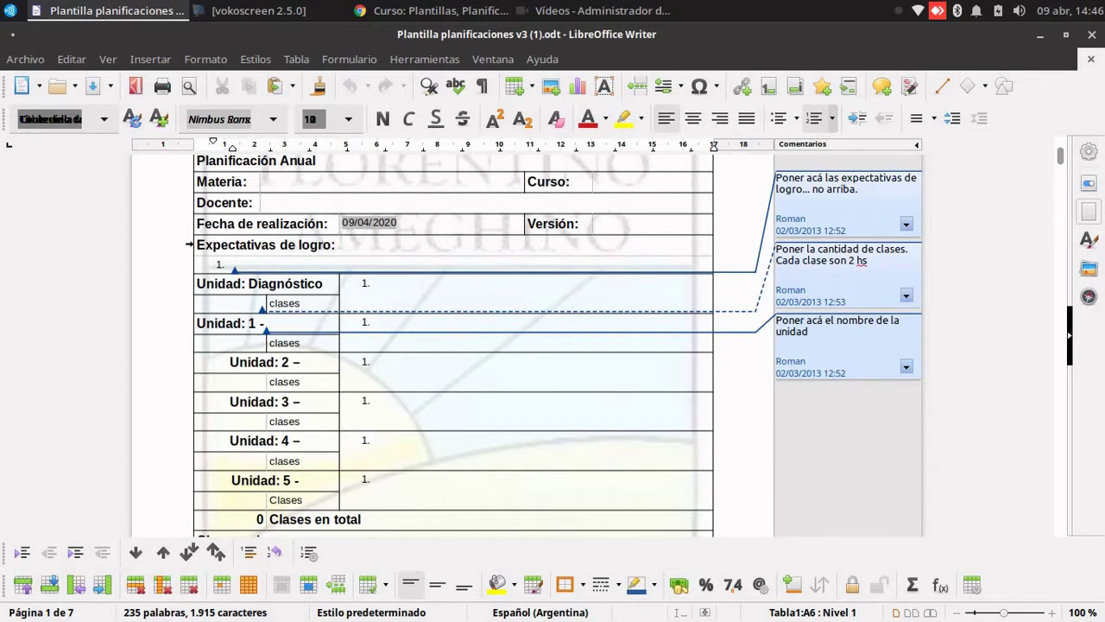
scroll(207, 244, "up", 2)
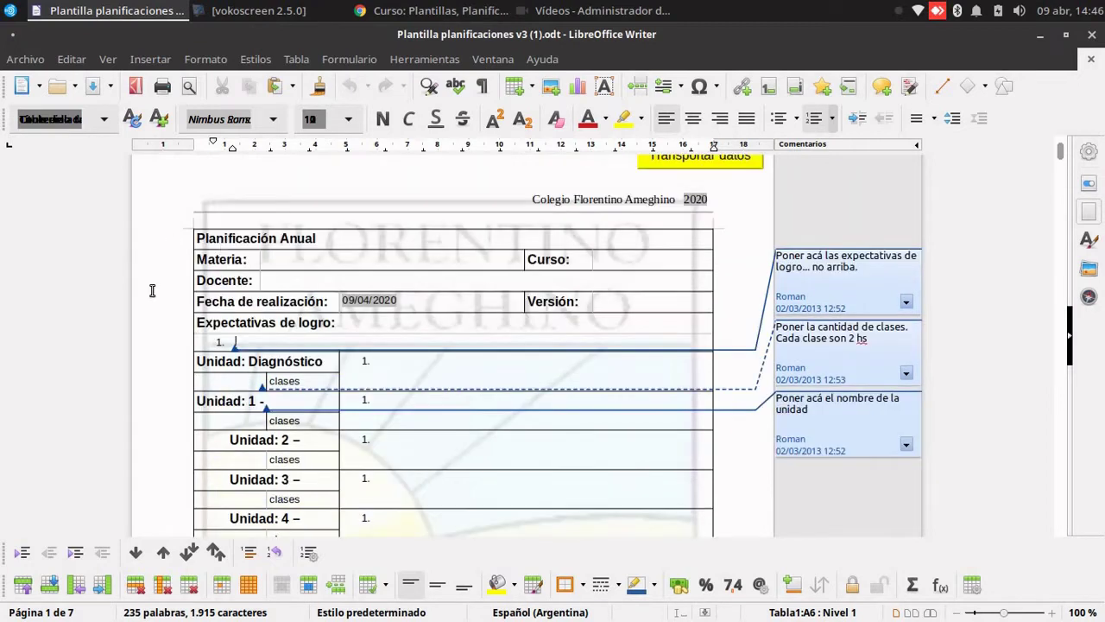
scroll(190, 332, "down", 3)
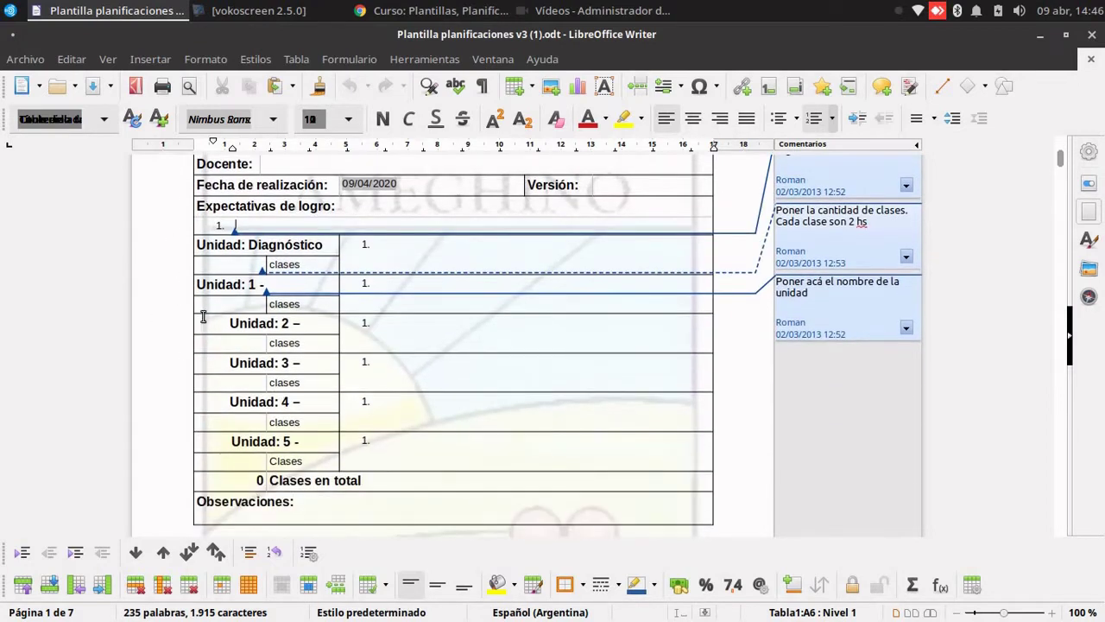
scroll(315, 229, "up", 1)
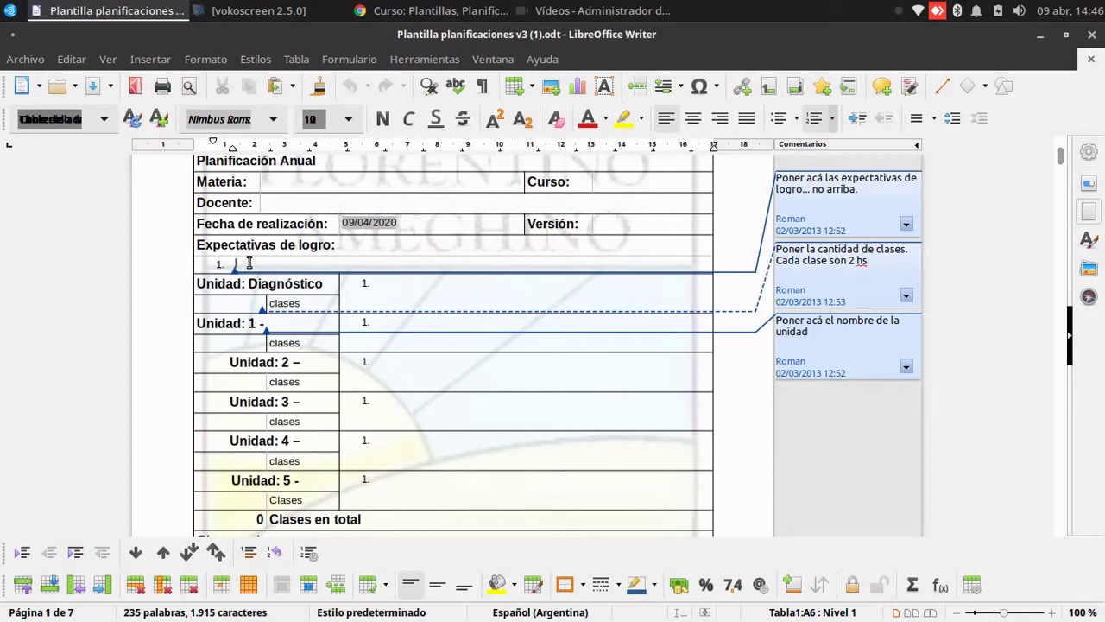
left_click(360, 245)
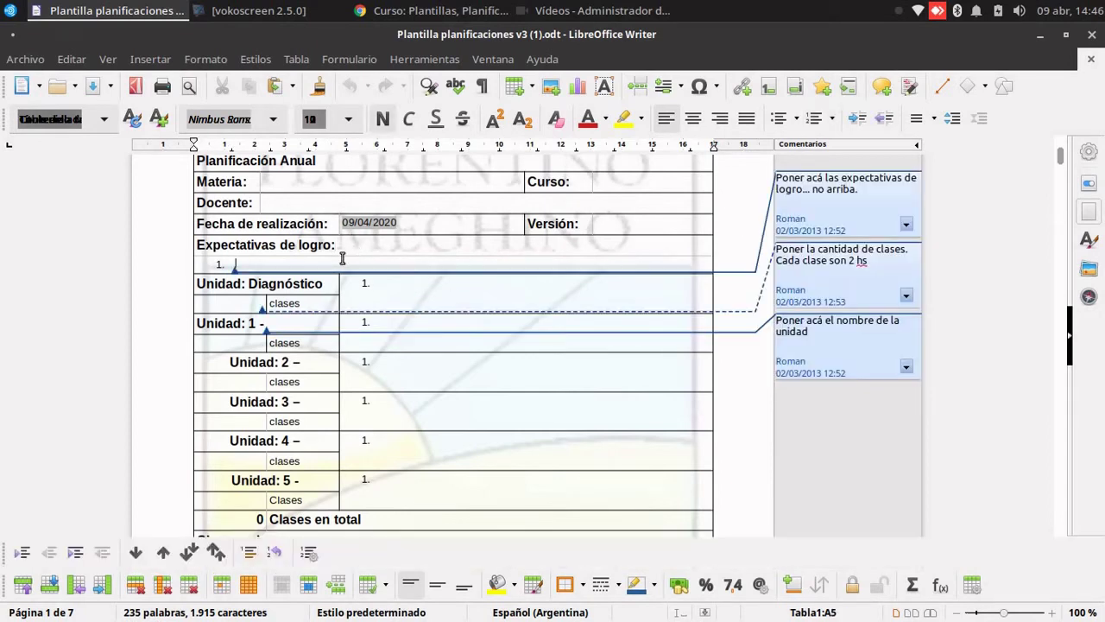
left_click(343, 258)
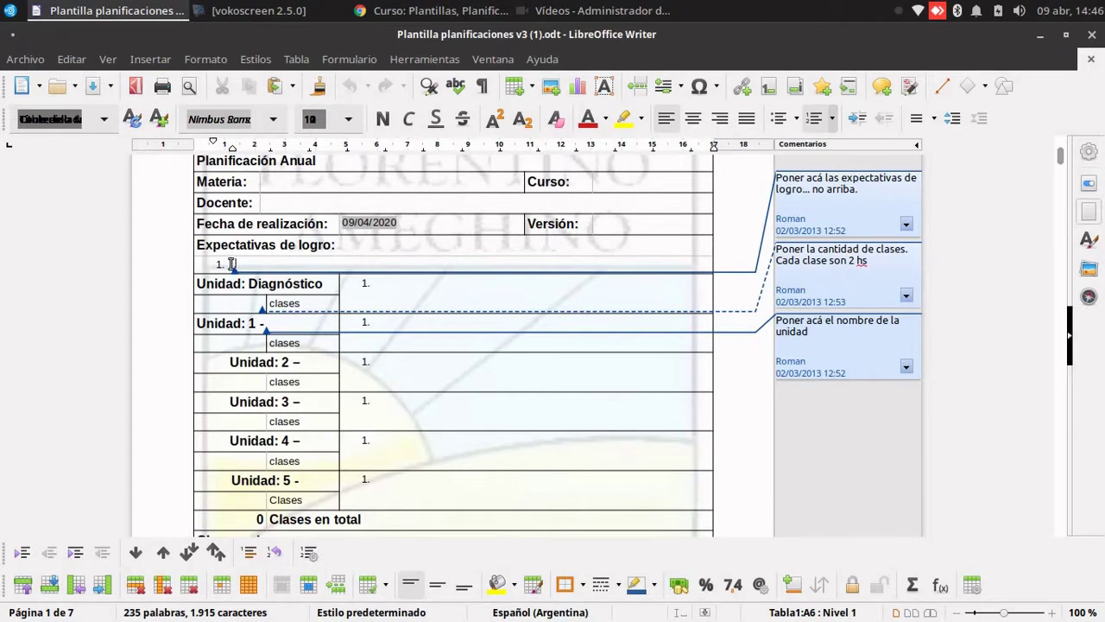
Examine the Unidad 1 name cell and the Diagnóstico unit's class-count cell in the annual table
key("ctrl+End")
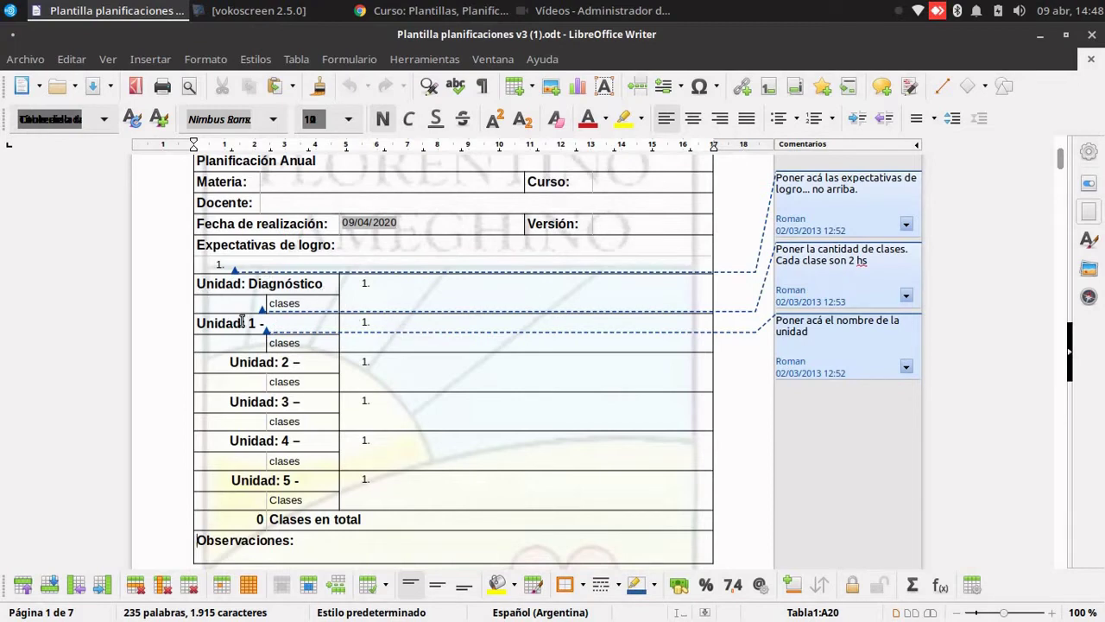
left_click(293, 323)
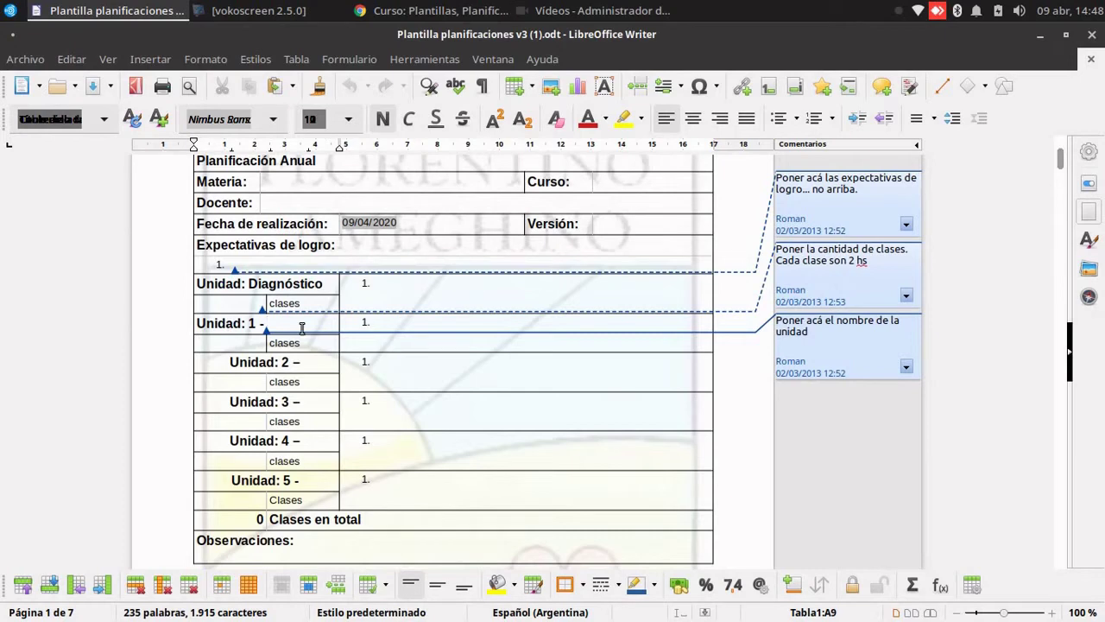
left_click(249, 302)
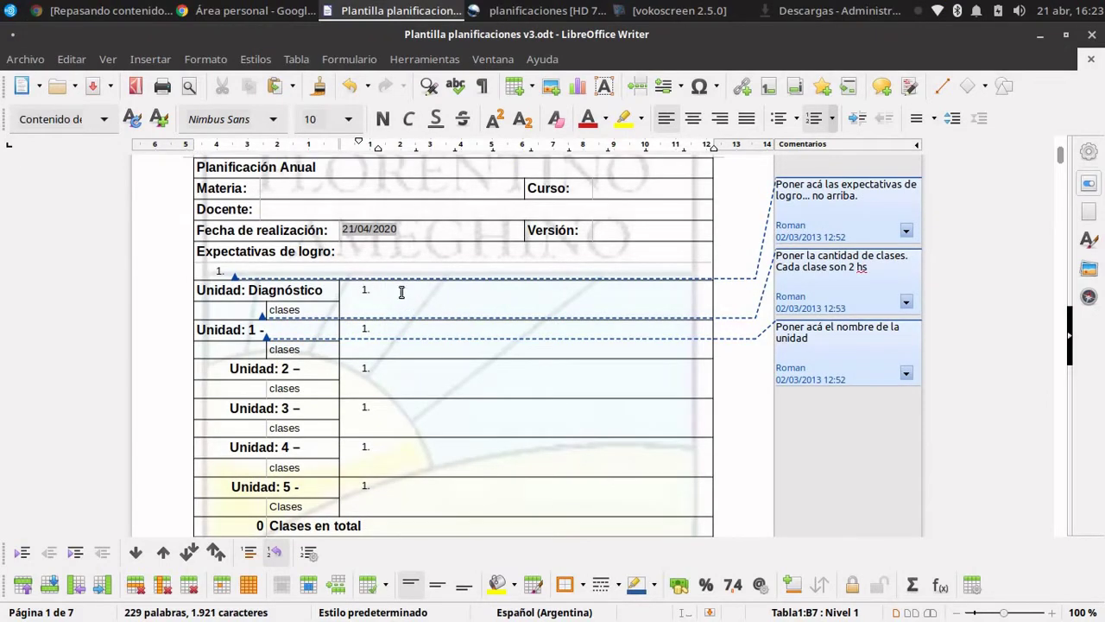
Fill the Unidad: Diagnóstico contents list in the annual table with three numbered items: Ajsakjsakjsak, kajskajskajsa and kajskajskajsak
type("akjsakjsak")
key("Return")
type("kajskajskajsa")
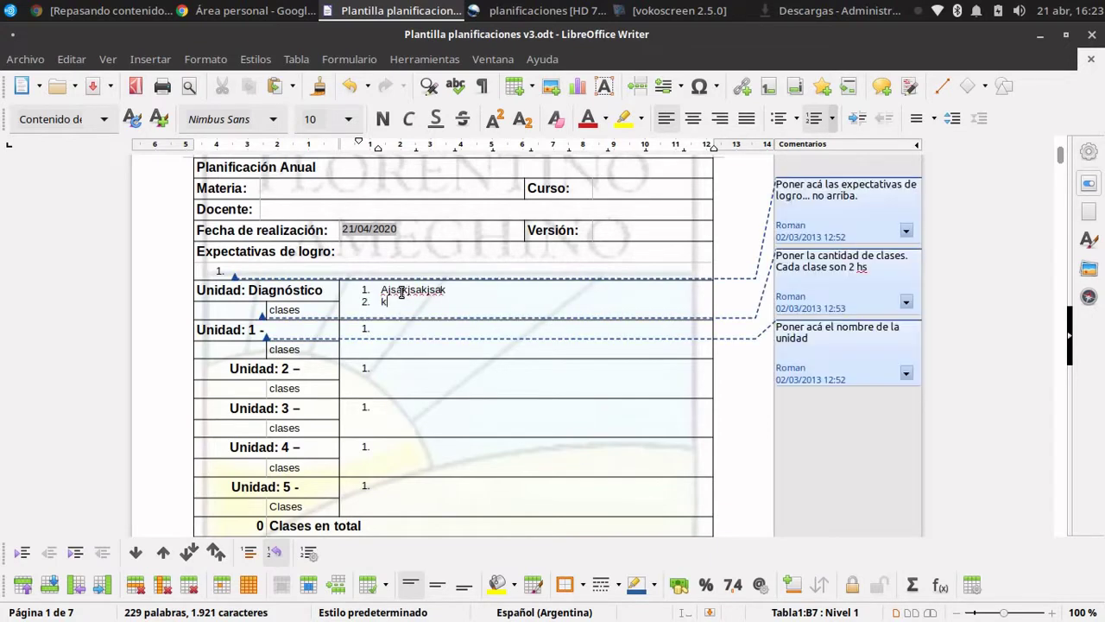
key("Return")
type("kajskajskajsak")
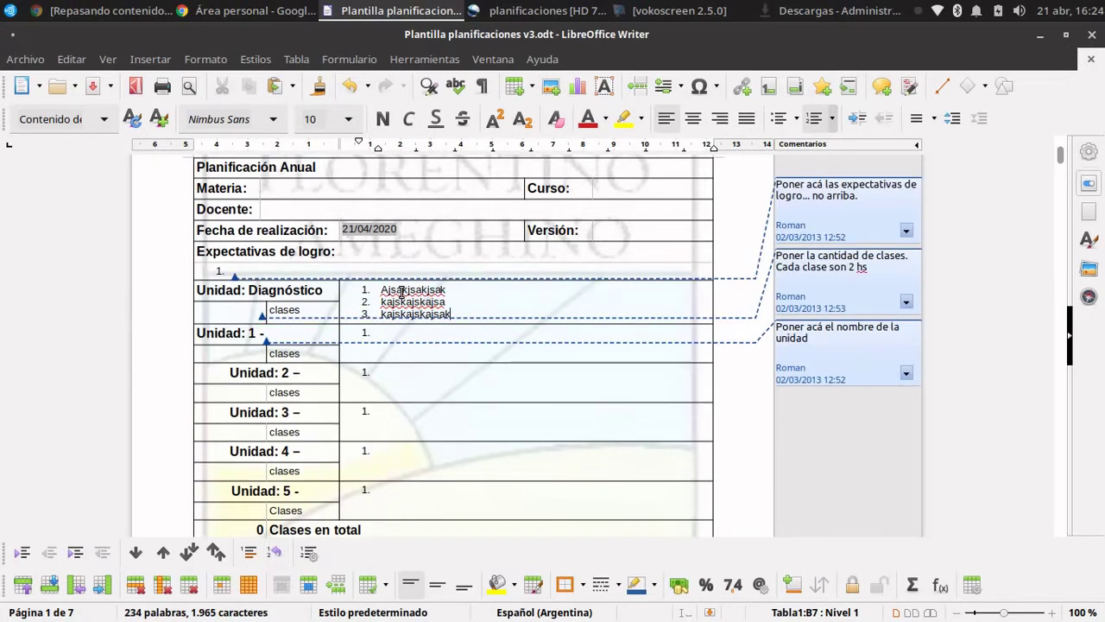
key("Return")
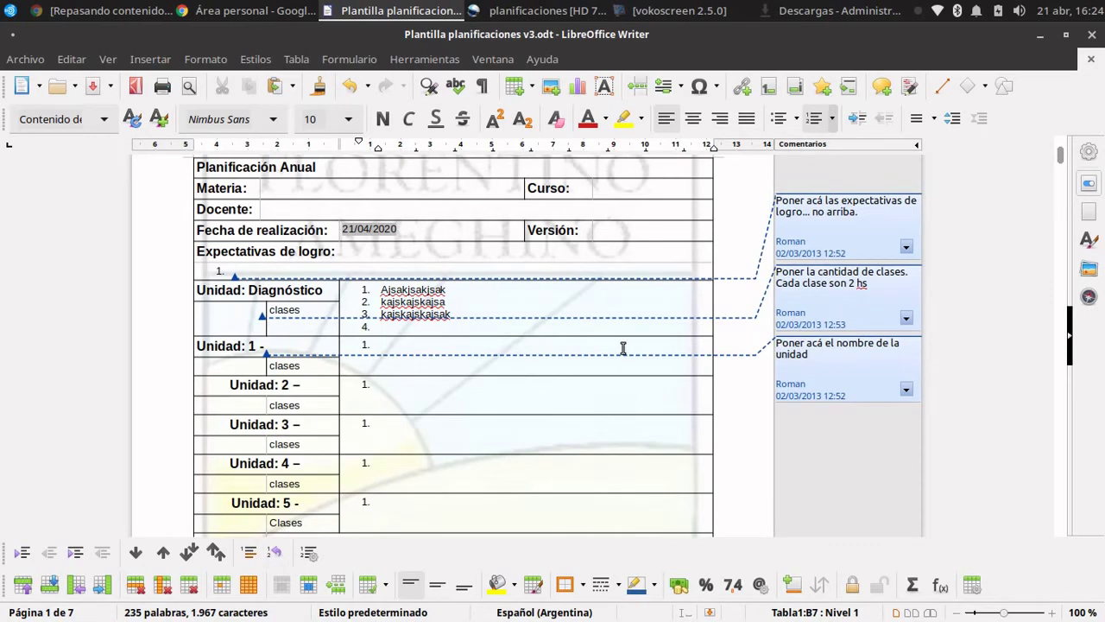
Run Transportar datos to carry the annual table's contents over to the unit tables
scroll(622, 345, "up", 3)
scroll(649, 380, "down", 1)
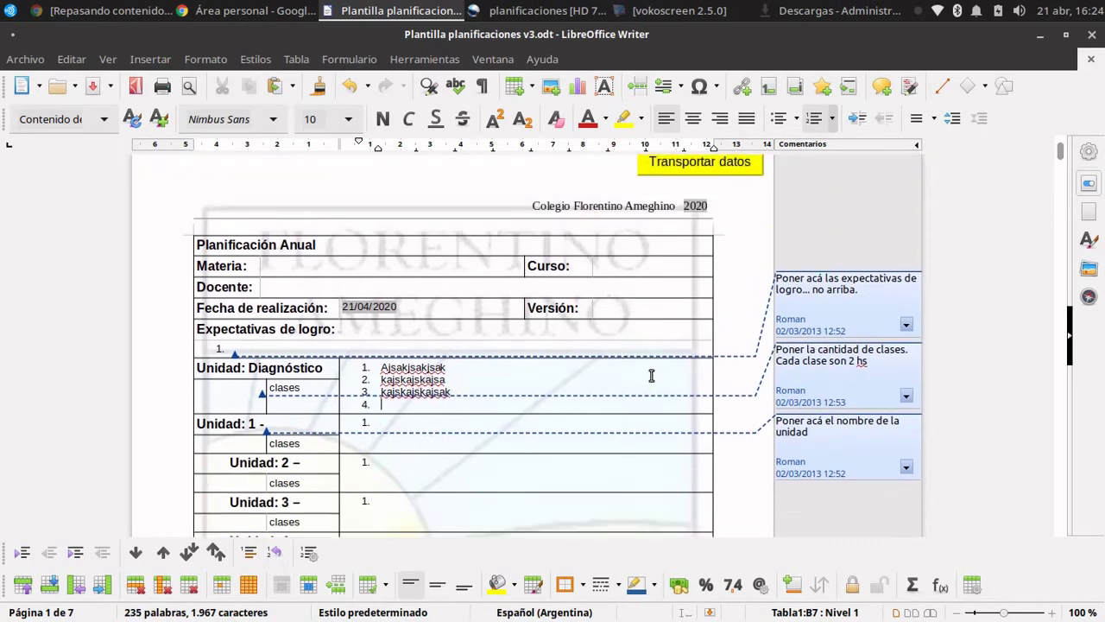
scroll(651, 377, "up", 1)
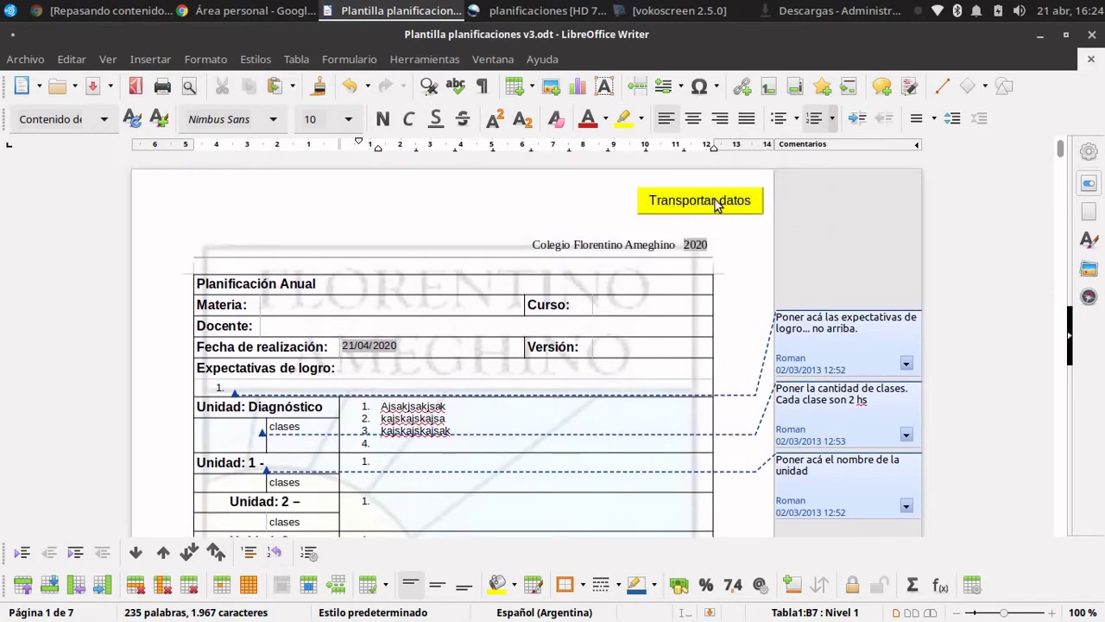
left_click(676, 206)
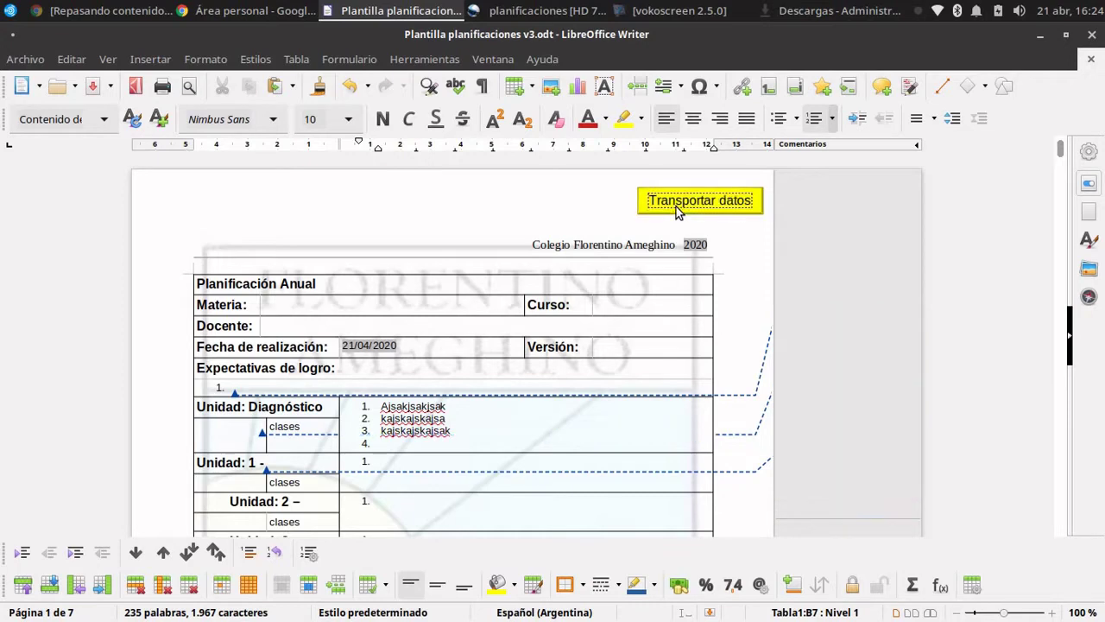
left_click(676, 202)
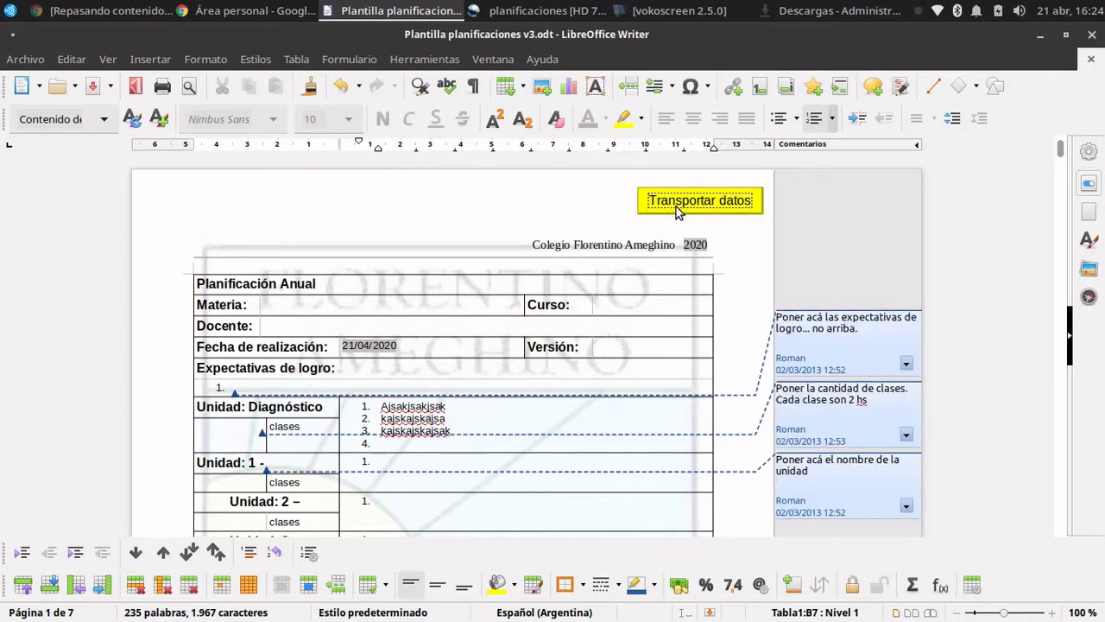
Check the Contenidos cell of the Unidad: Diagnóstico table on page 2 for the transferred items
scroll(520, 423, "down", 2)
scroll(520, 423, "down", 1)
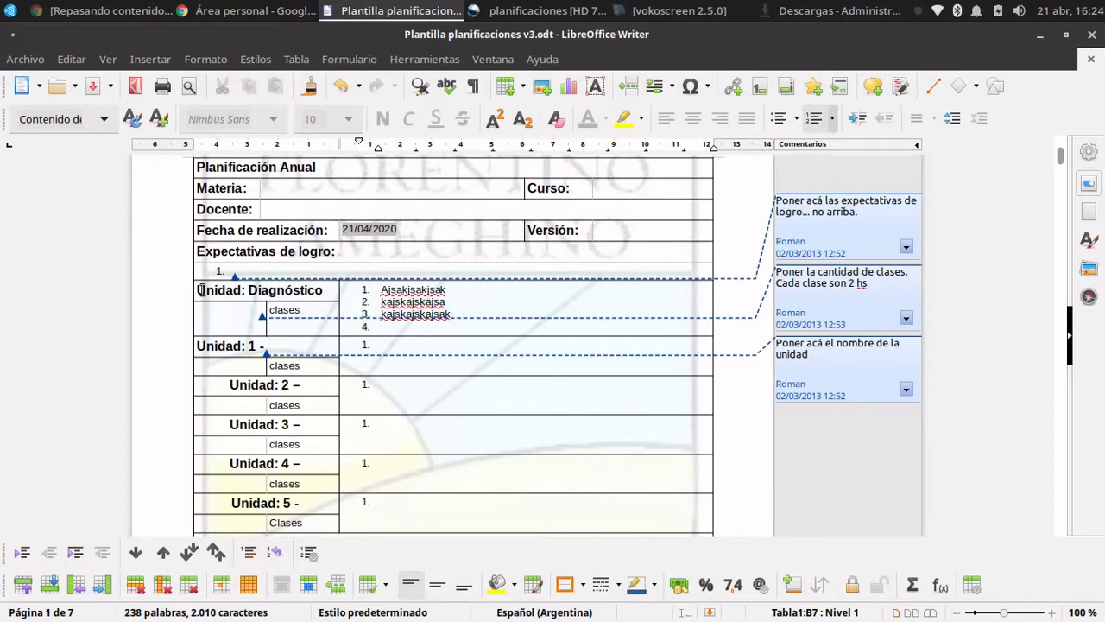
scroll(489, 361, "down", 13)
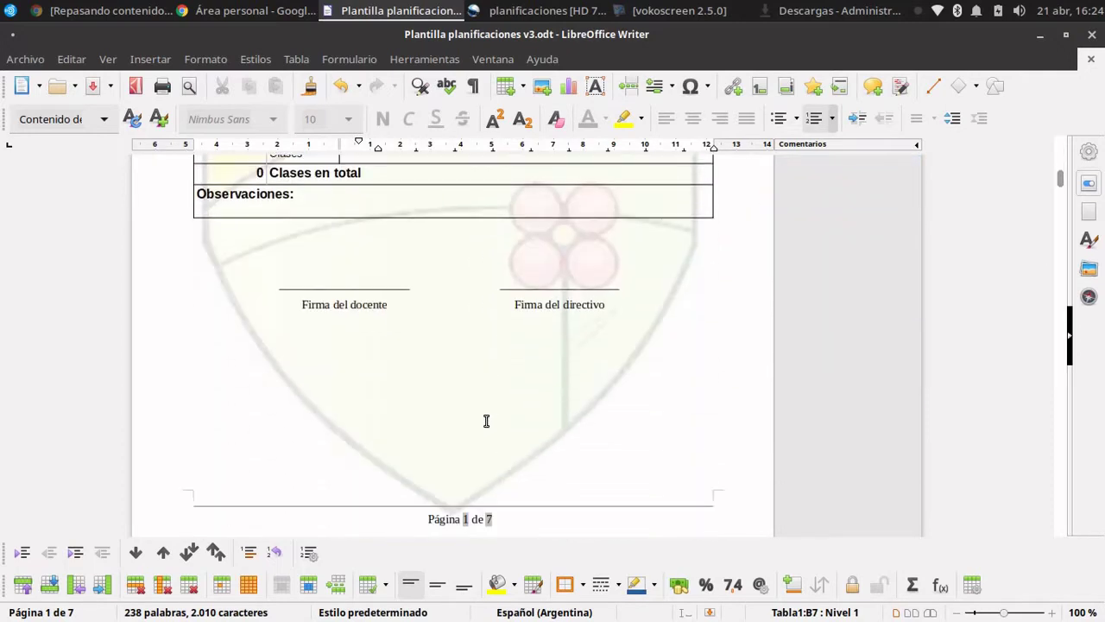
mouse_move(510, 441)
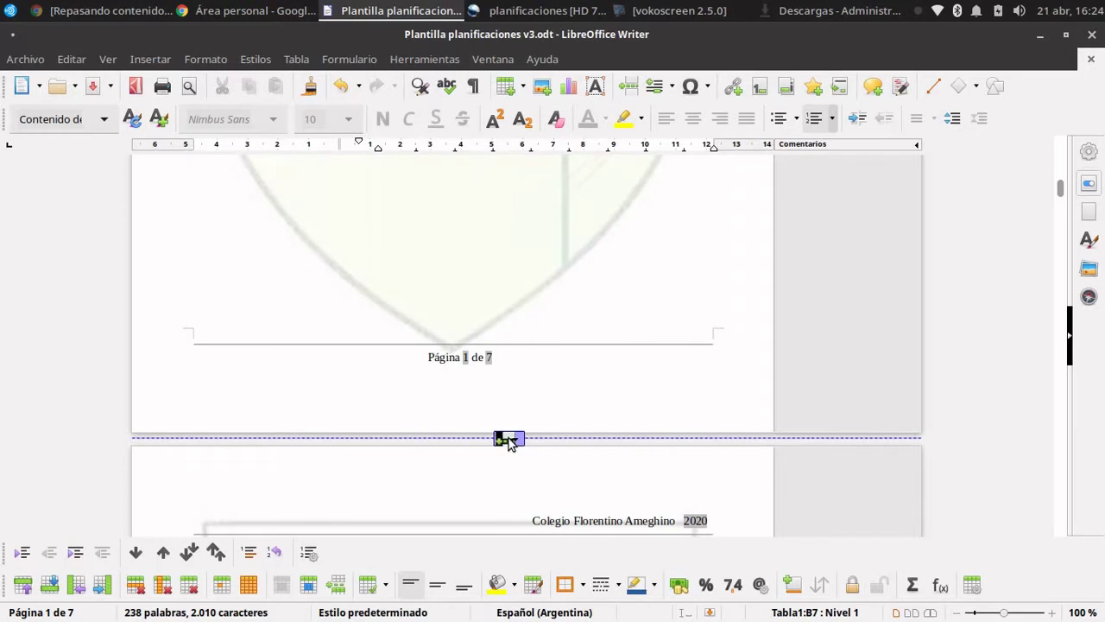
scroll(501, 471, "down", 8)
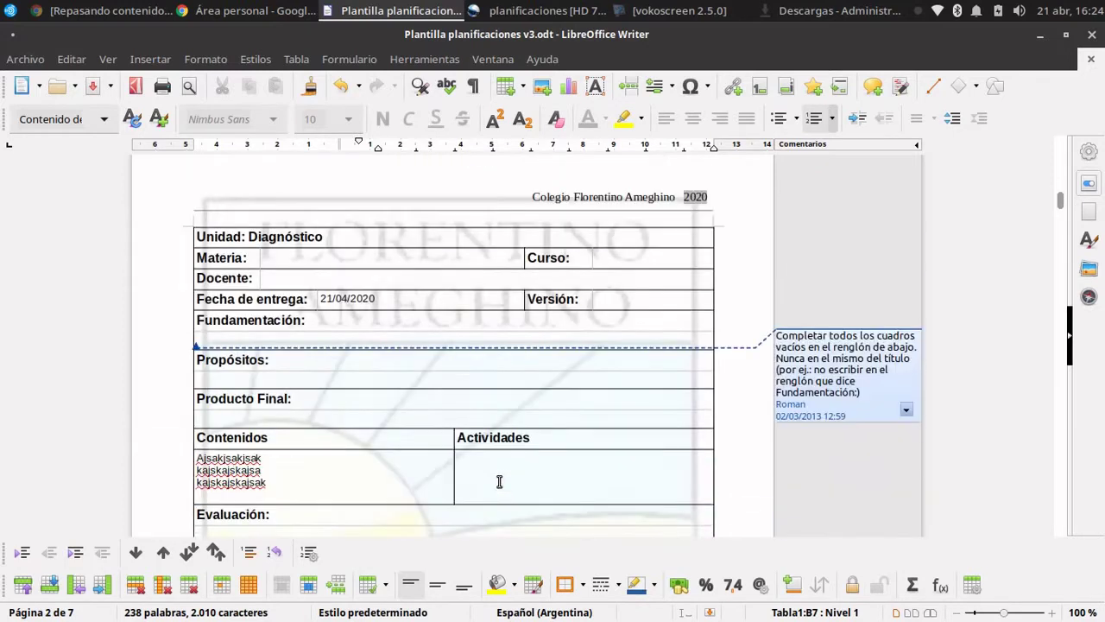
scroll(345, 345, "down", 1)
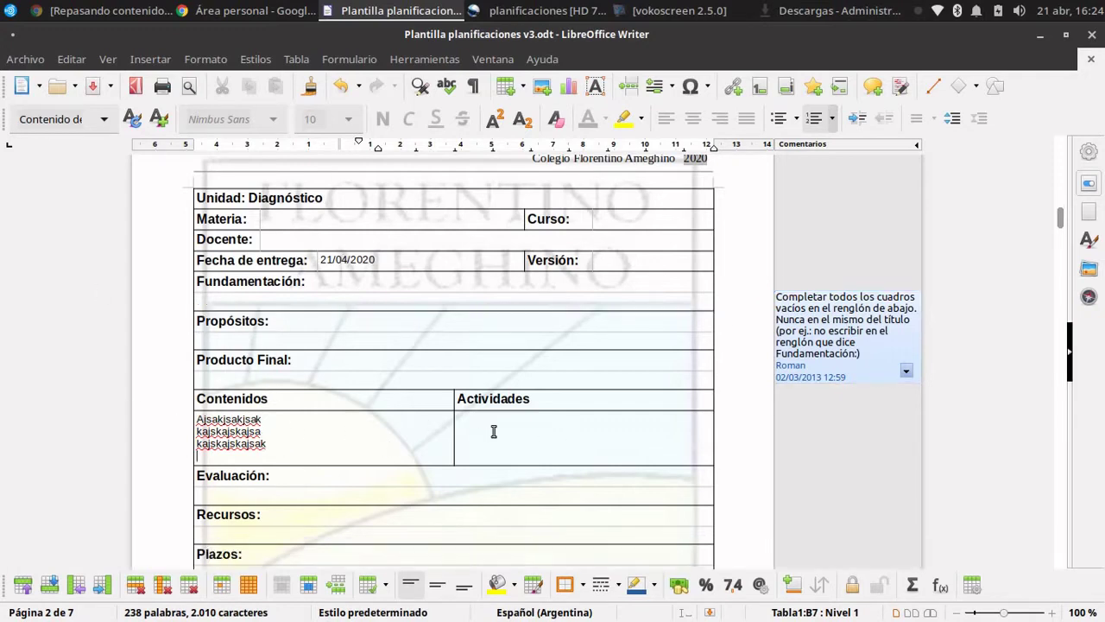
Examine the contents lists of Unidad 2 to Unidad 5 in the annual table and the Transportar datos control above it
scroll(493, 421, "up", 10)
scroll(497, 421, "up", 4)
left_click(266, 345)
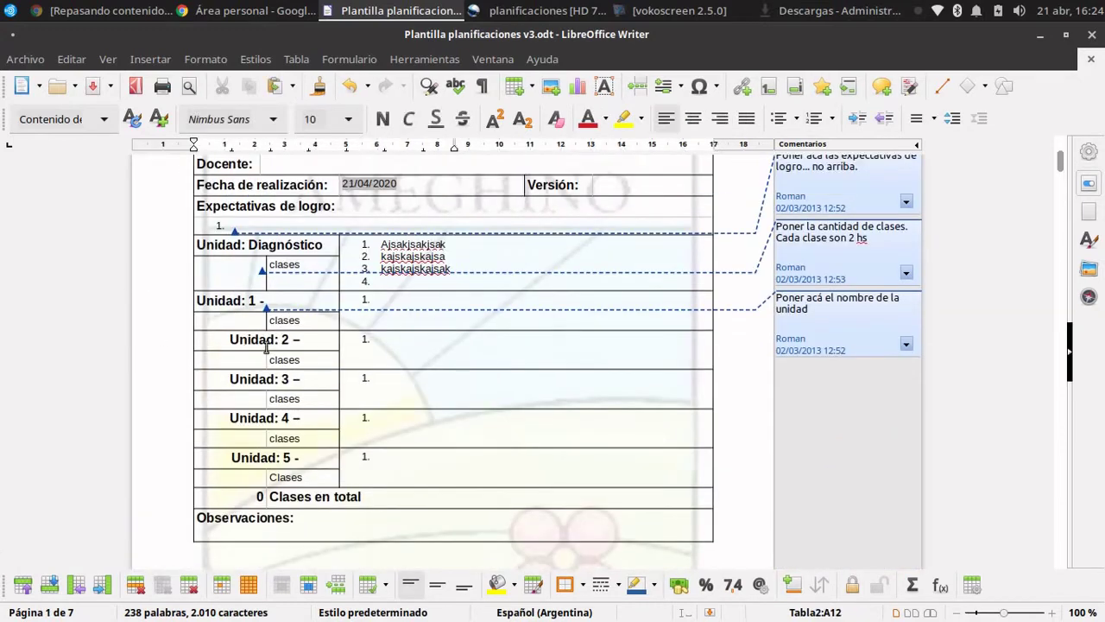
left_click(402, 354)
left_click(413, 396)
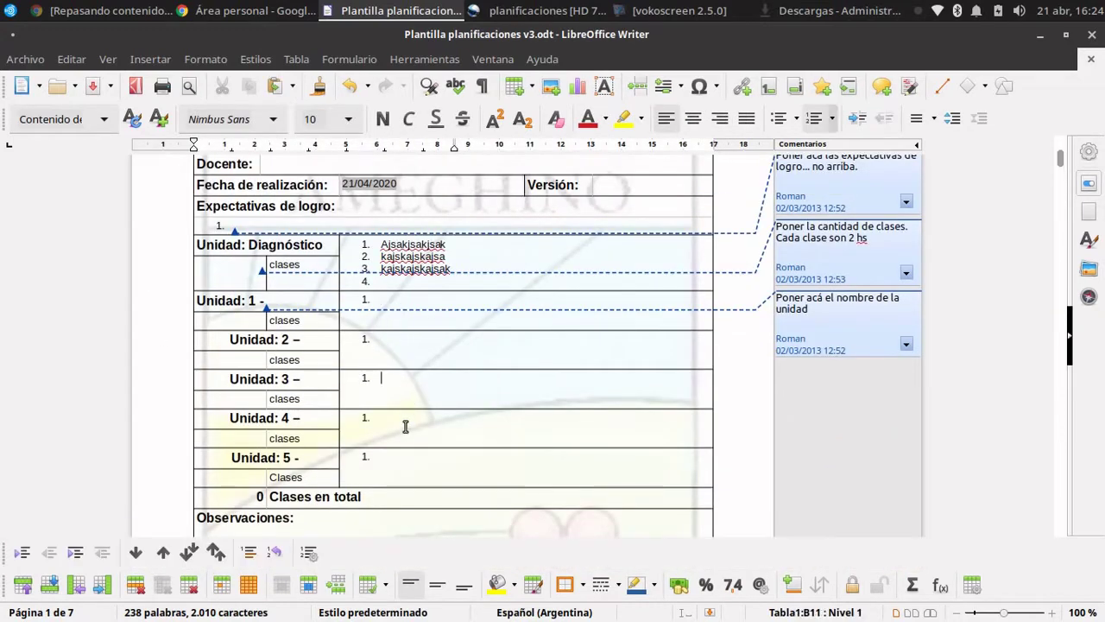
left_click(403, 429)
left_click(404, 462)
scroll(759, 328, "up", 4)
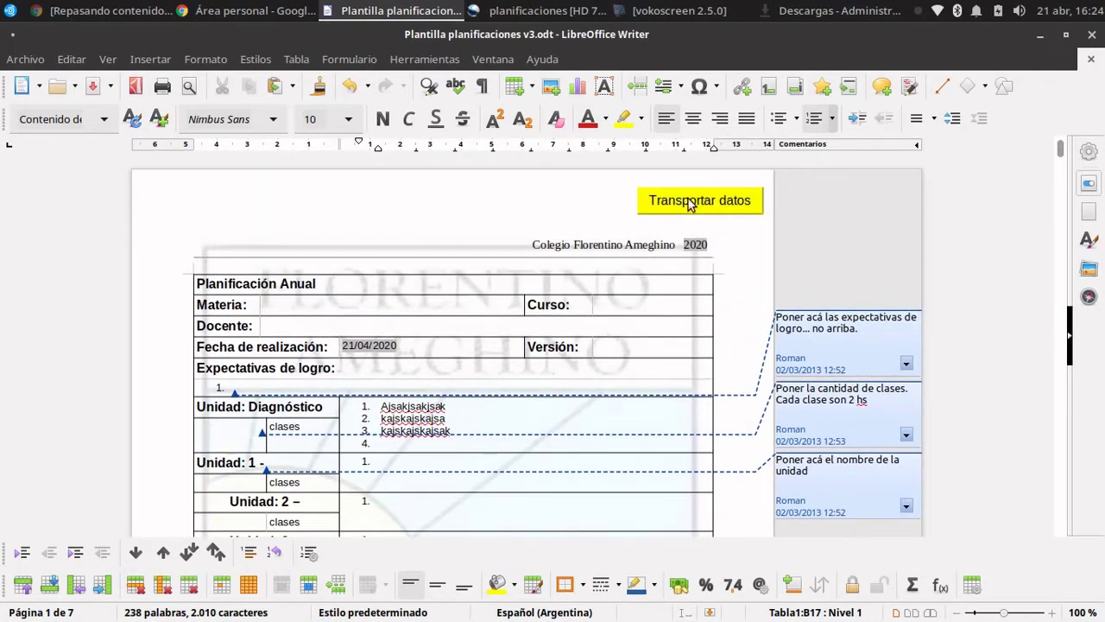
scroll(683, 247, "down", 3)
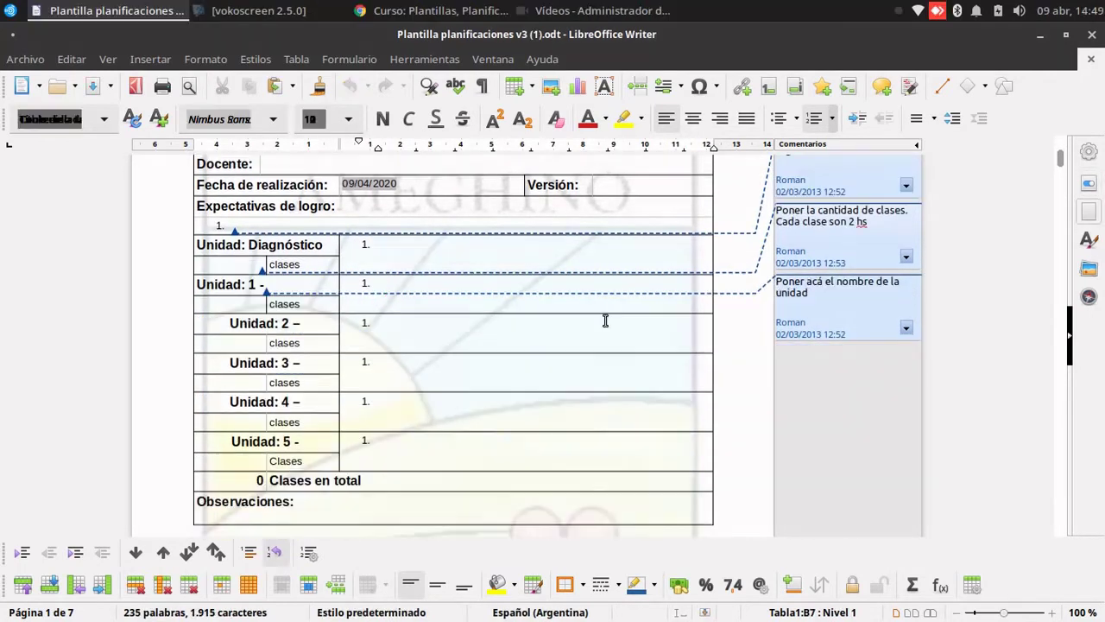
Examine the class-count cells of the units and the Clases en total cell in the annual table
scroll(454, 314, "up", 4)
scroll(326, 335, "down", 6)
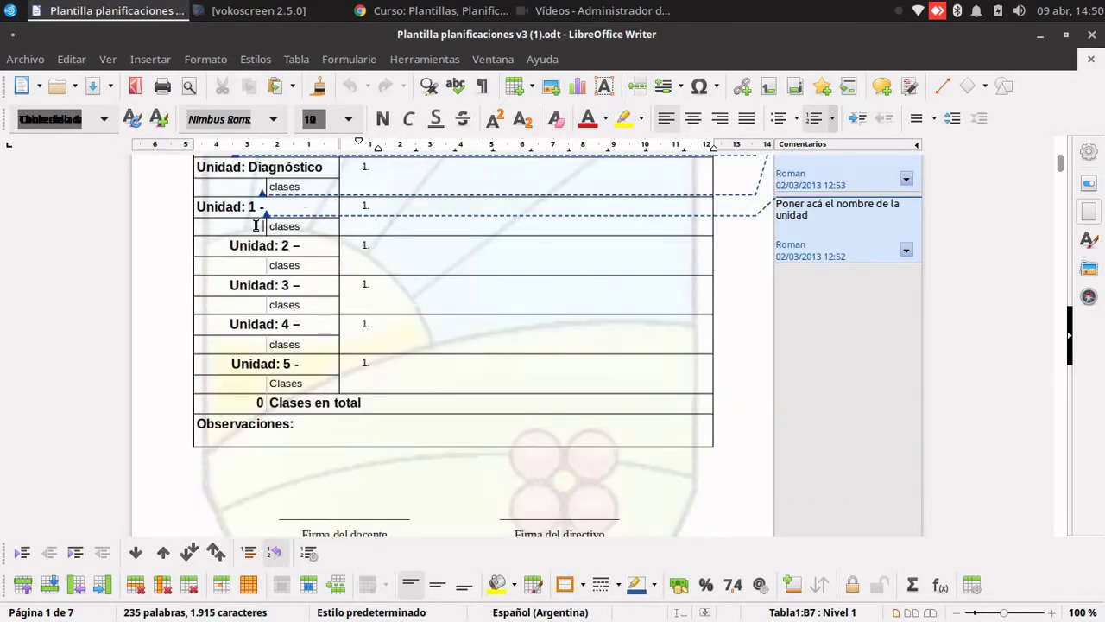
left_click(255, 264)
left_click(256, 304)
left_click(255, 344)
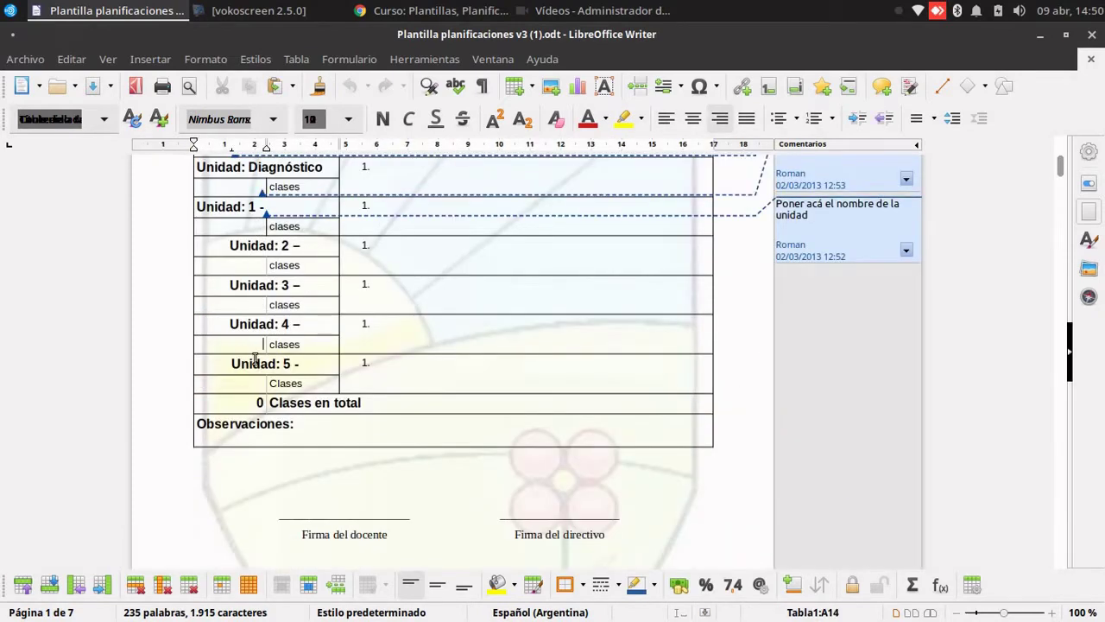
left_click(261, 403)
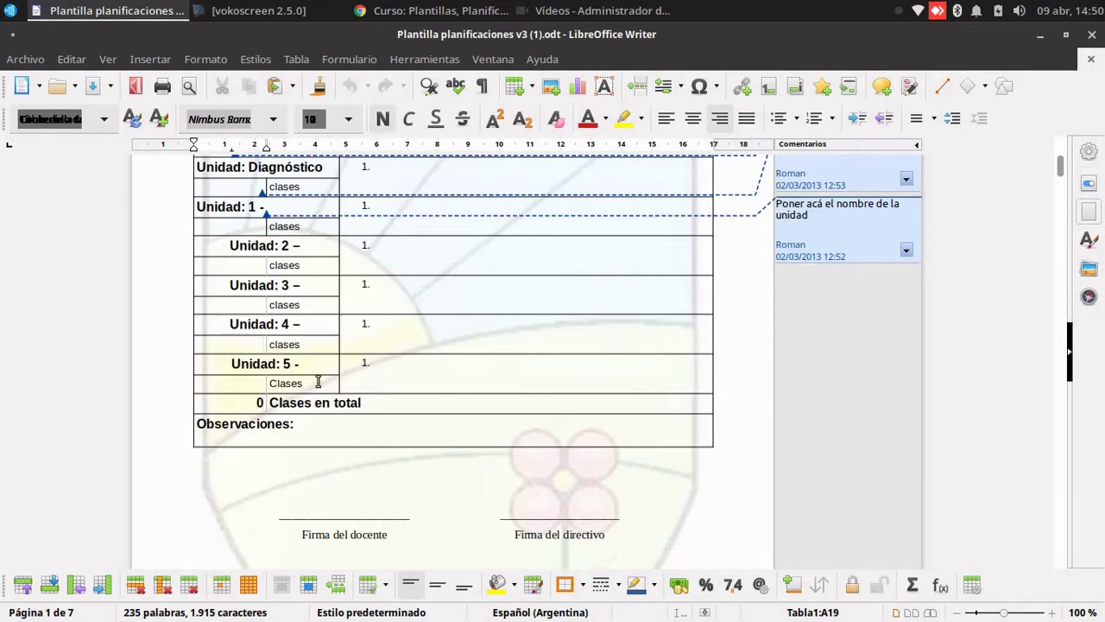
Set the number of classes to 5 for Unidad 1 and 6 for Unidad 2 in the annual table
scroll(257, 300, "up", 3)
scroll(257, 300, "down", 2)
left_click(261, 267)
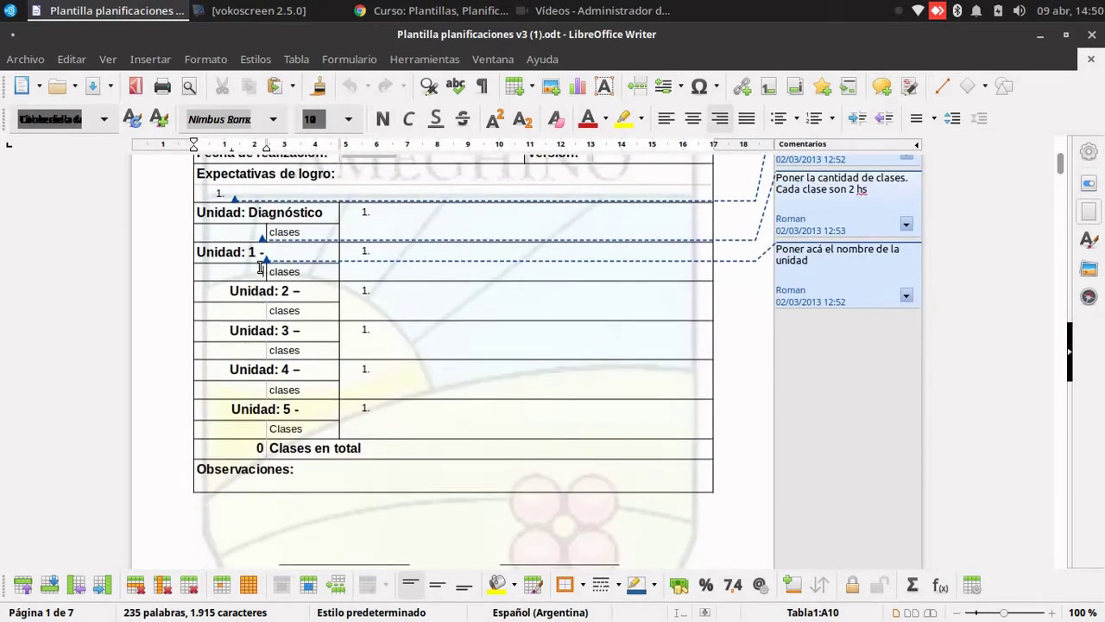
type("5")
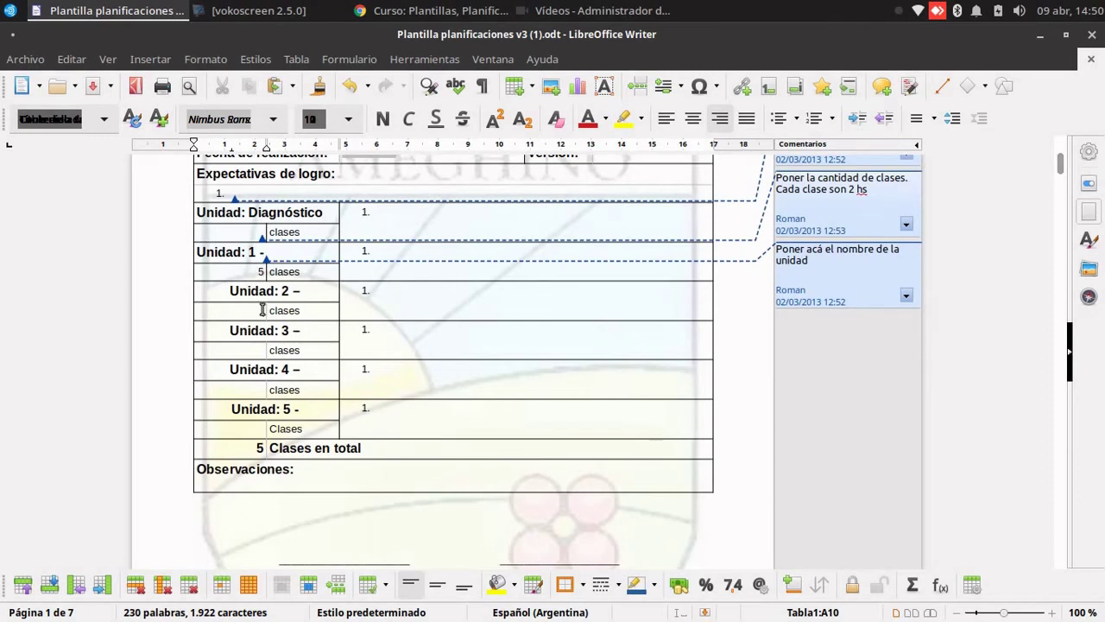
left_click(261, 309)
type("6")
left_click(411, 314)
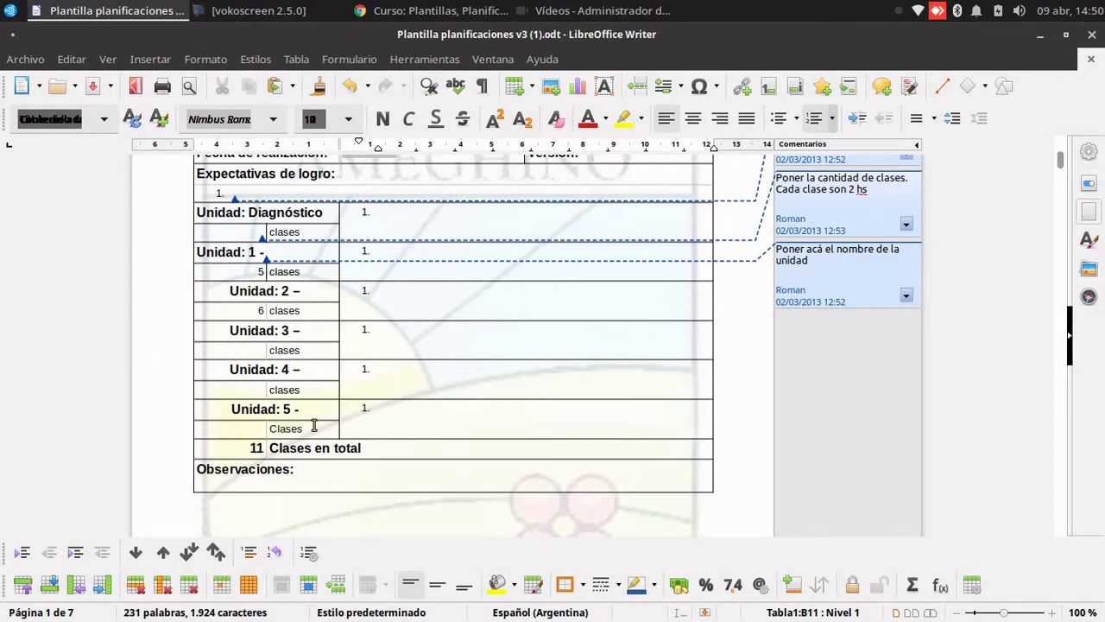
Examine the Observaciones row of the annual table and the general fields at its head
scroll(322, 482, "down", 2)
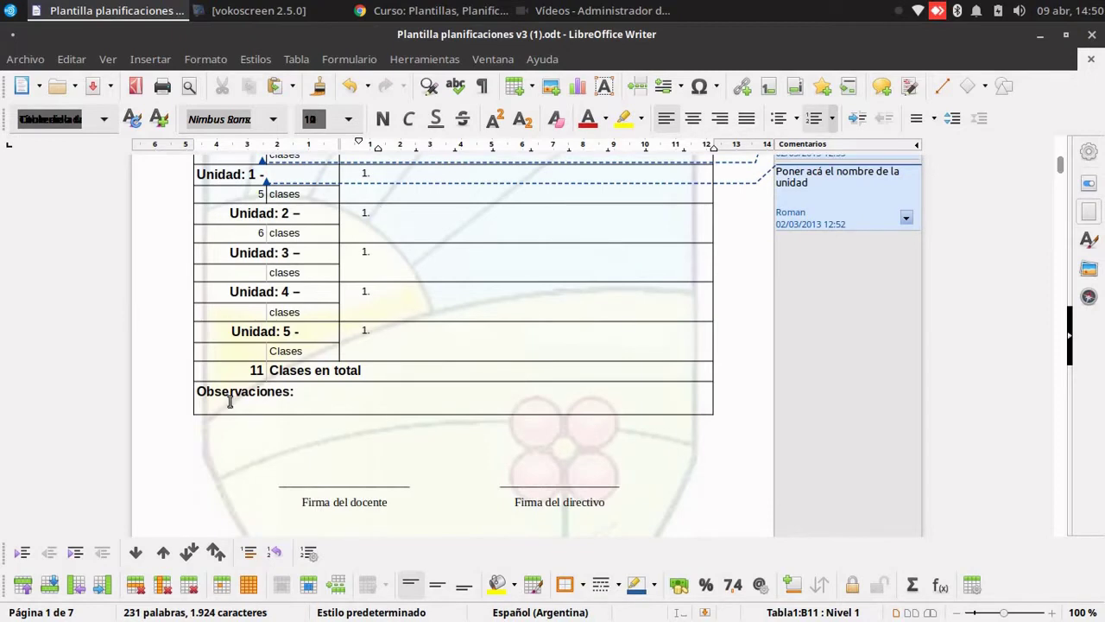
left_click(359, 394)
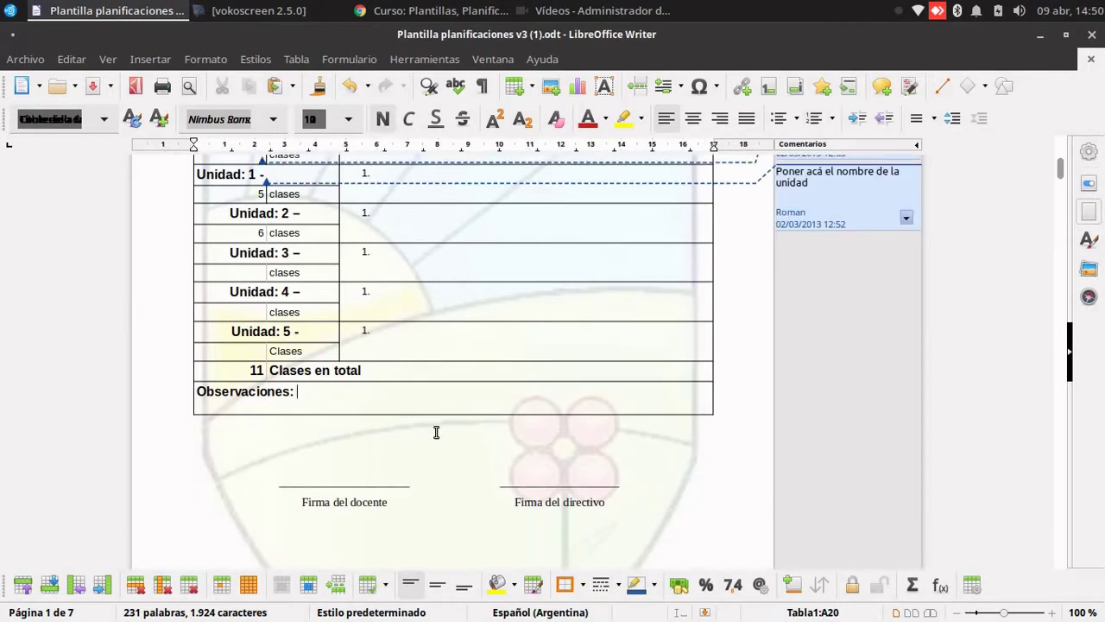
scroll(324, 277, "up", 4)
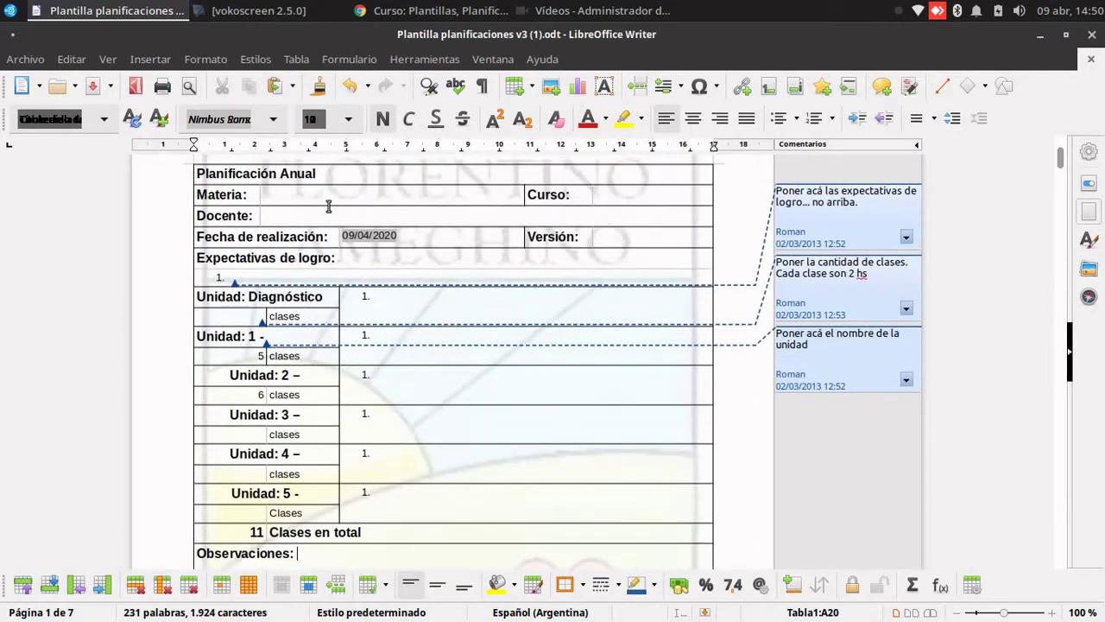
scroll(410, 259, "down", 4)
scroll(406, 235, "up", 4)
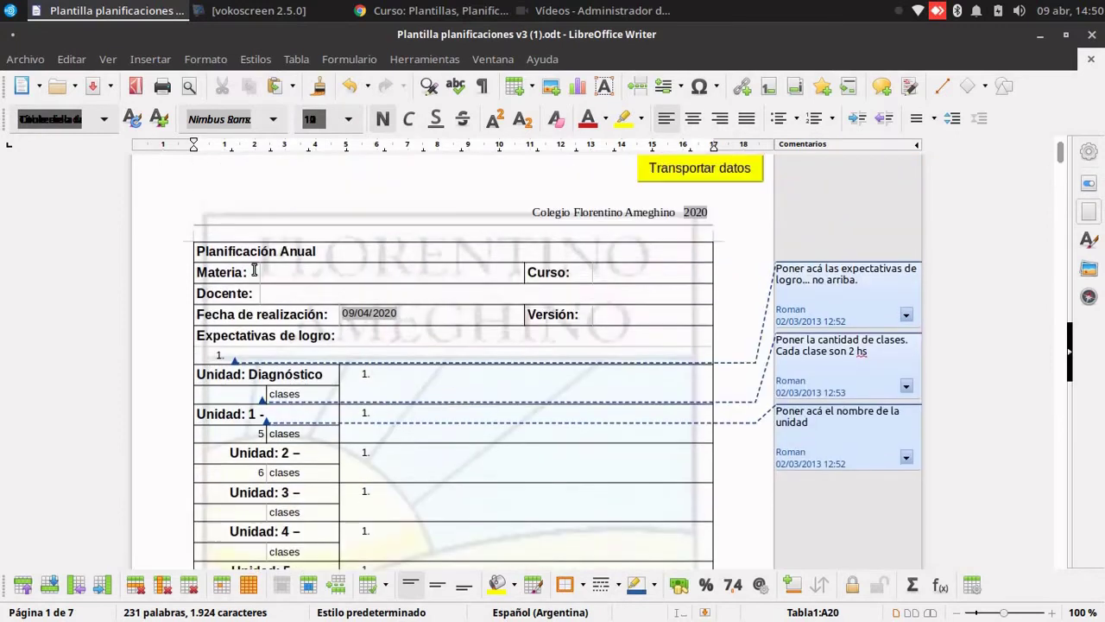
Examine the Unidad: Diagnóstico table on page 2, locating the lines beneath Fundamentación, Propósitos and Producto Final
scroll(647, 239, "down", 3)
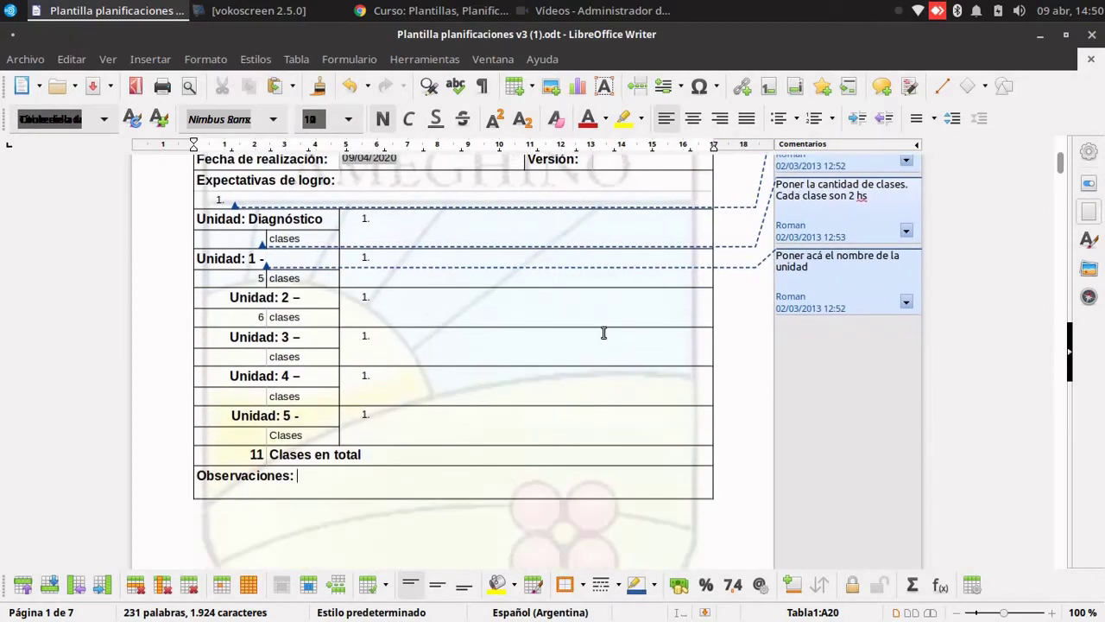
scroll(603, 346, "down", 10)
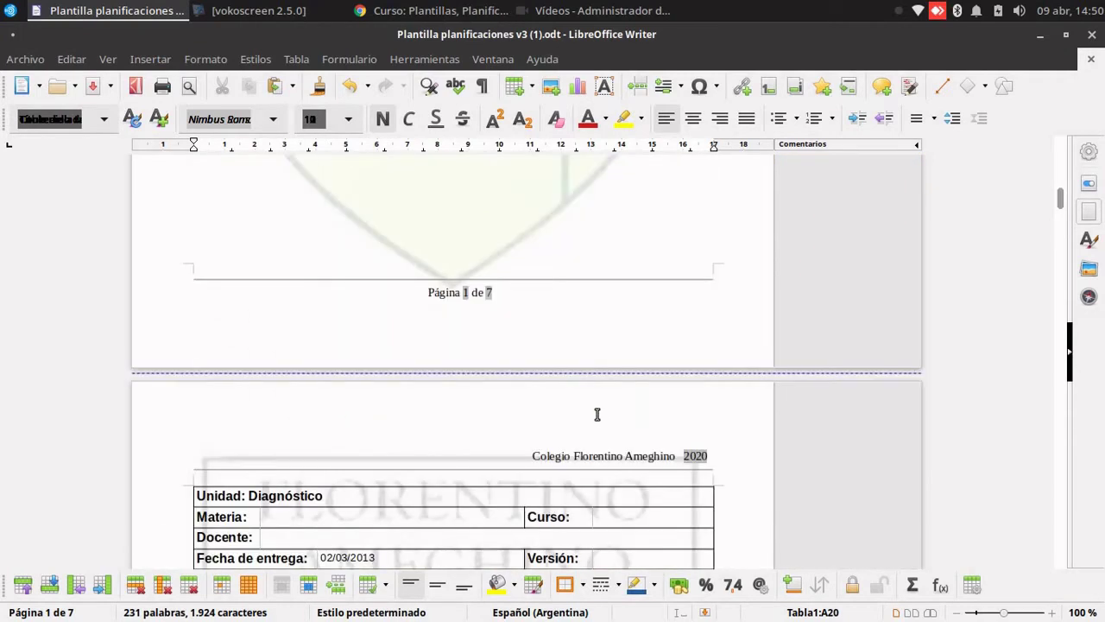
scroll(595, 423, "down", 4)
scroll(597, 409, "down", 1)
left_click(563, 278)
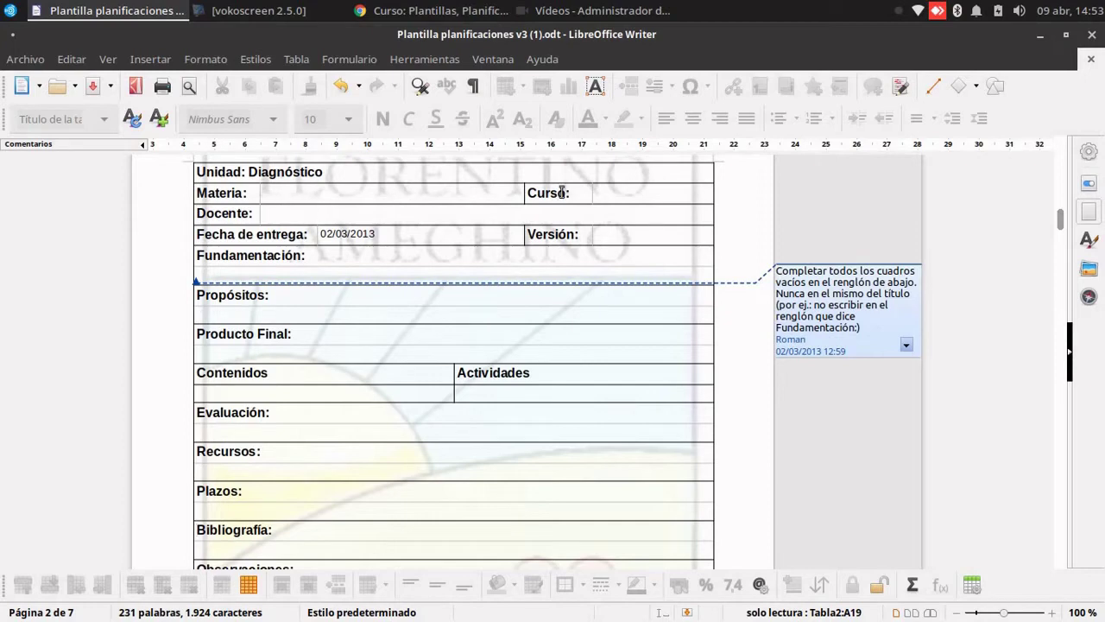
left_click(271, 275)
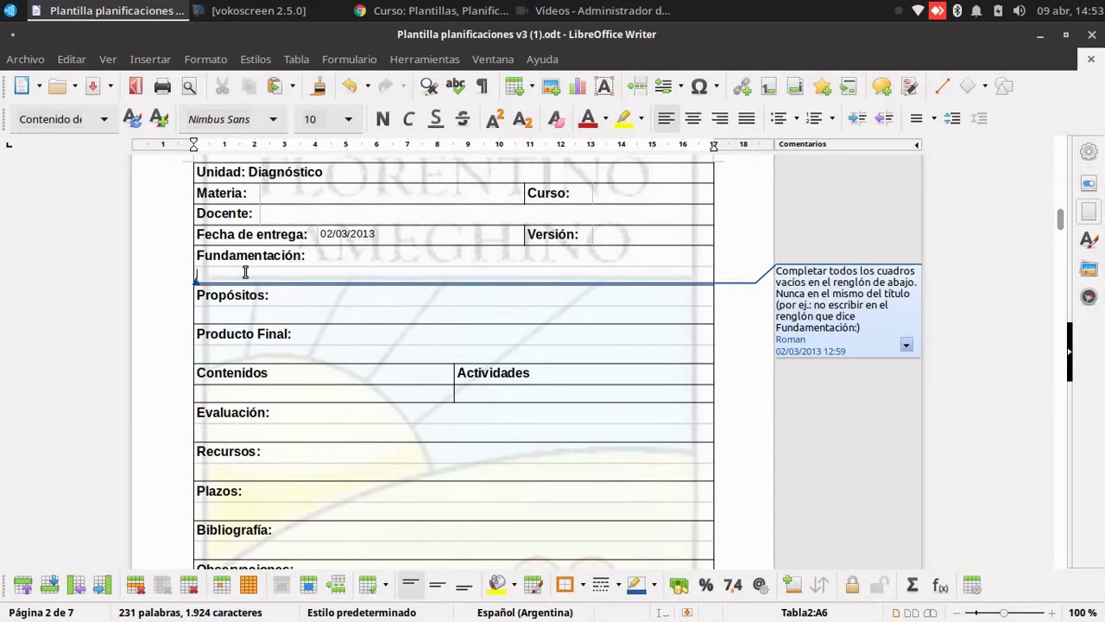
left_click(281, 314)
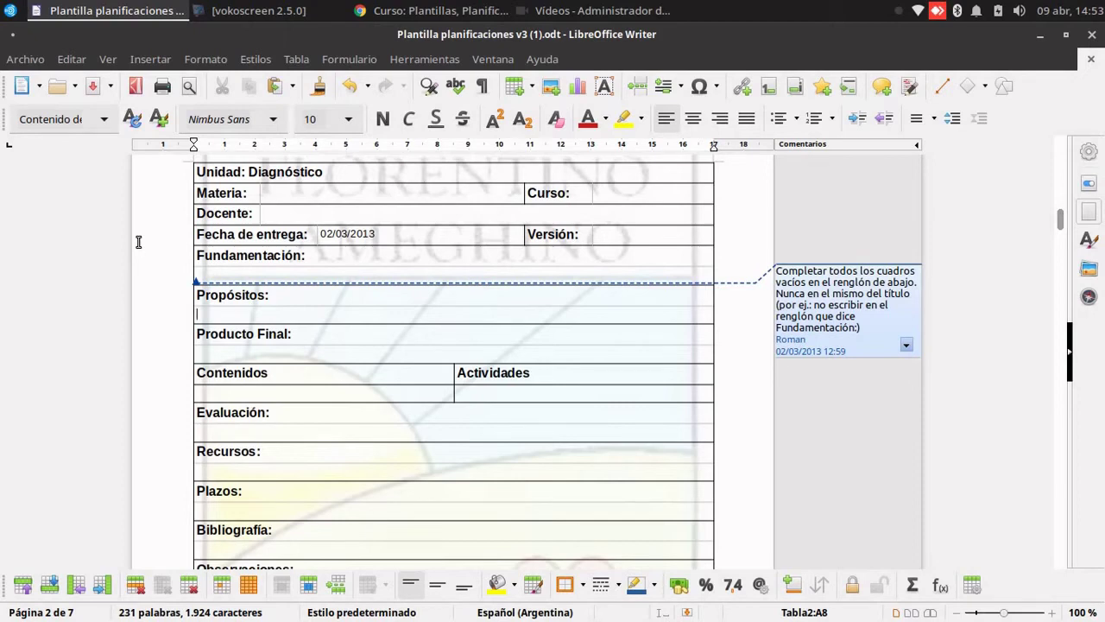
left_click(260, 351)
Examine the Contenidos, Actividades, Evaluación, Recursos and Plazos cells of the Unidad: Diagnóstico table
scroll(323, 369, "down", 2)
left_click(316, 311)
left_click(514, 308)
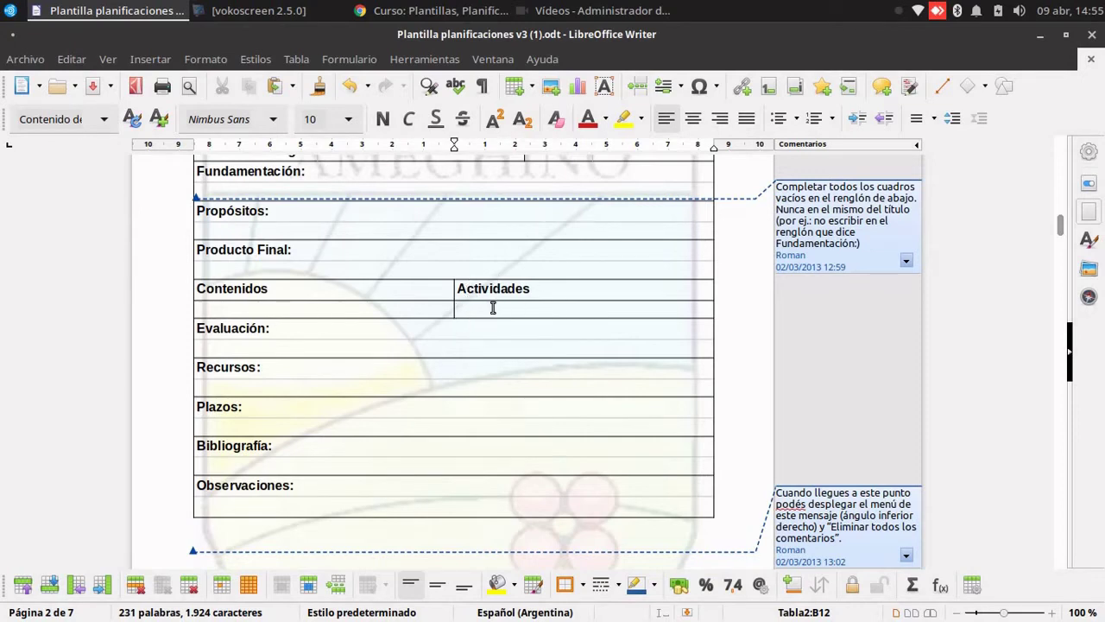
left_click(377, 355)
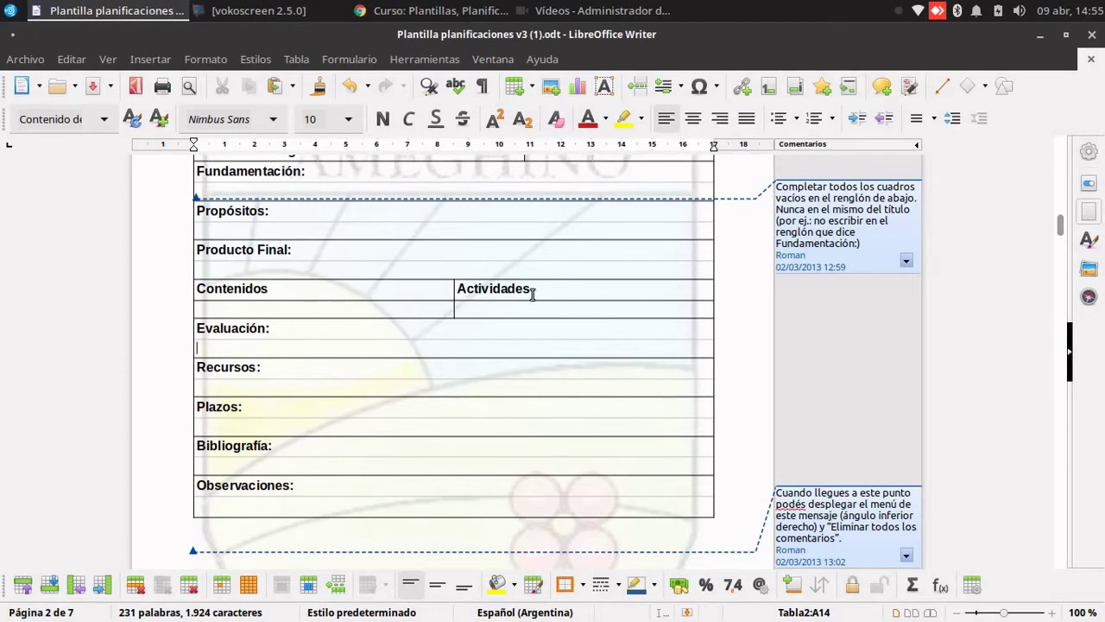
left_click(235, 389)
left_click(499, 308)
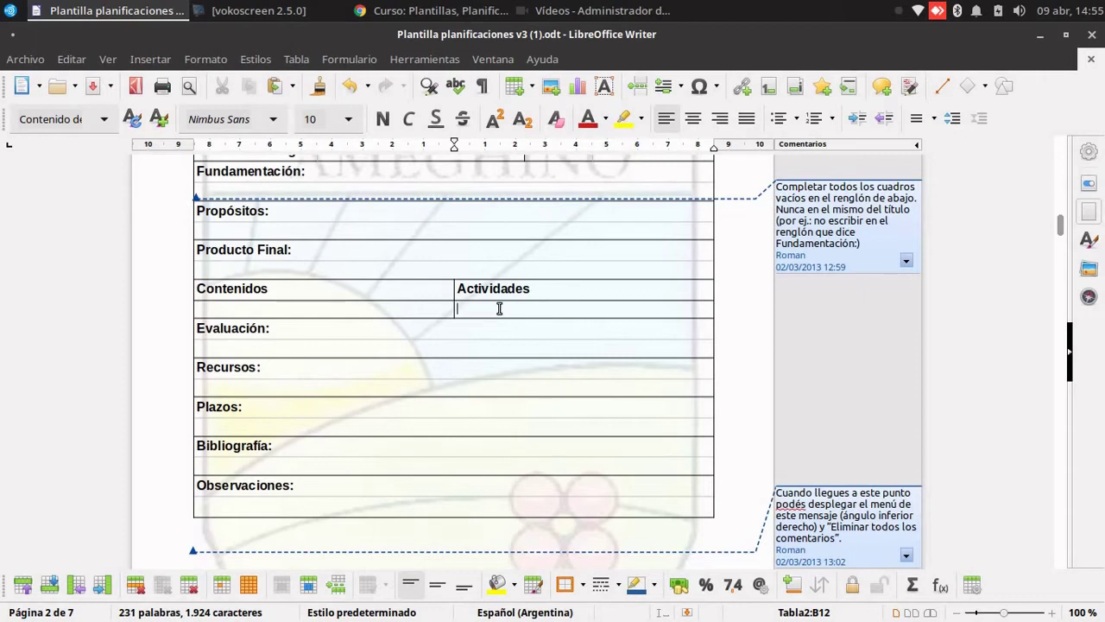
left_click(302, 429)
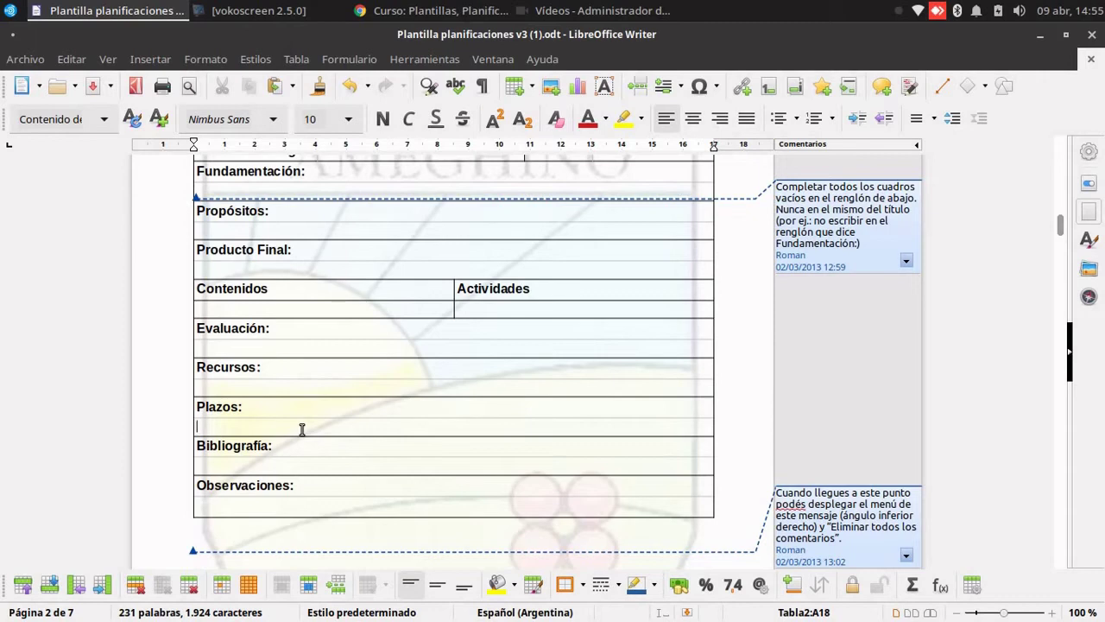
Examine the Bibliografía and Observaciones rows of the Unidad: Diagnóstico table, locating the writing line beneath each title
left_click(357, 382)
scroll(275, 439, "down", 2)
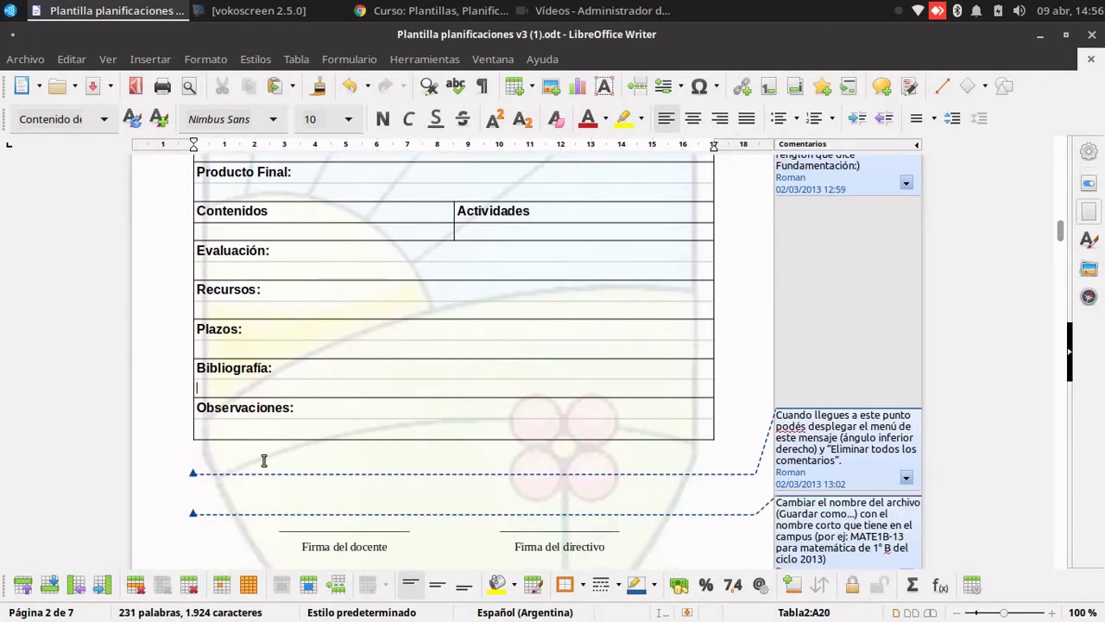
scroll(471, 348, "up", 3)
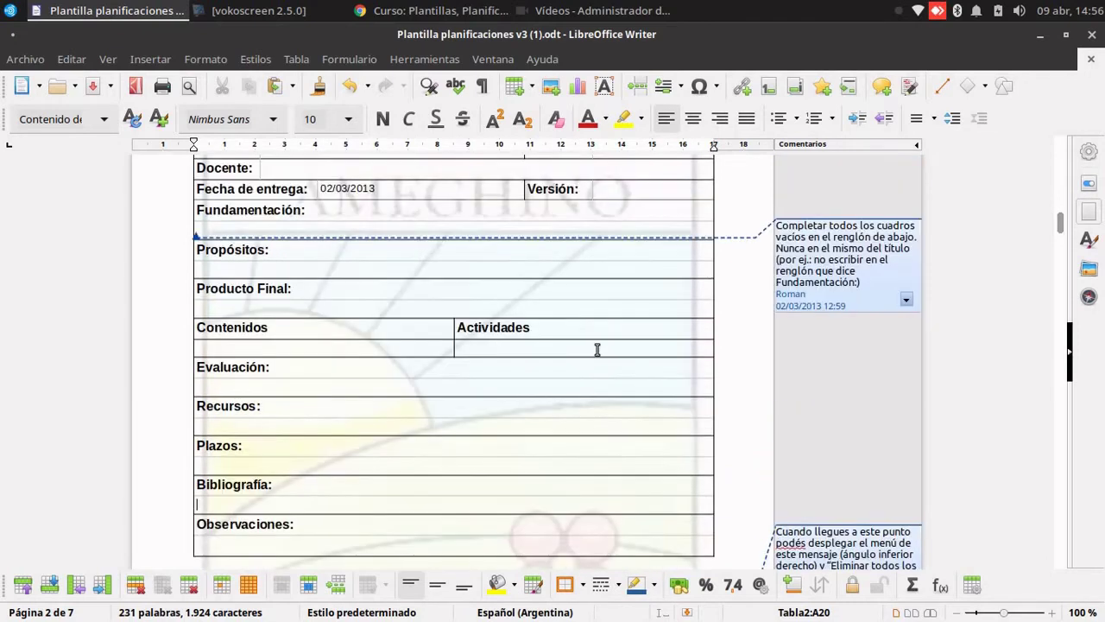
scroll(510, 202, "up", 2)
scroll(274, 343, "down", 6)
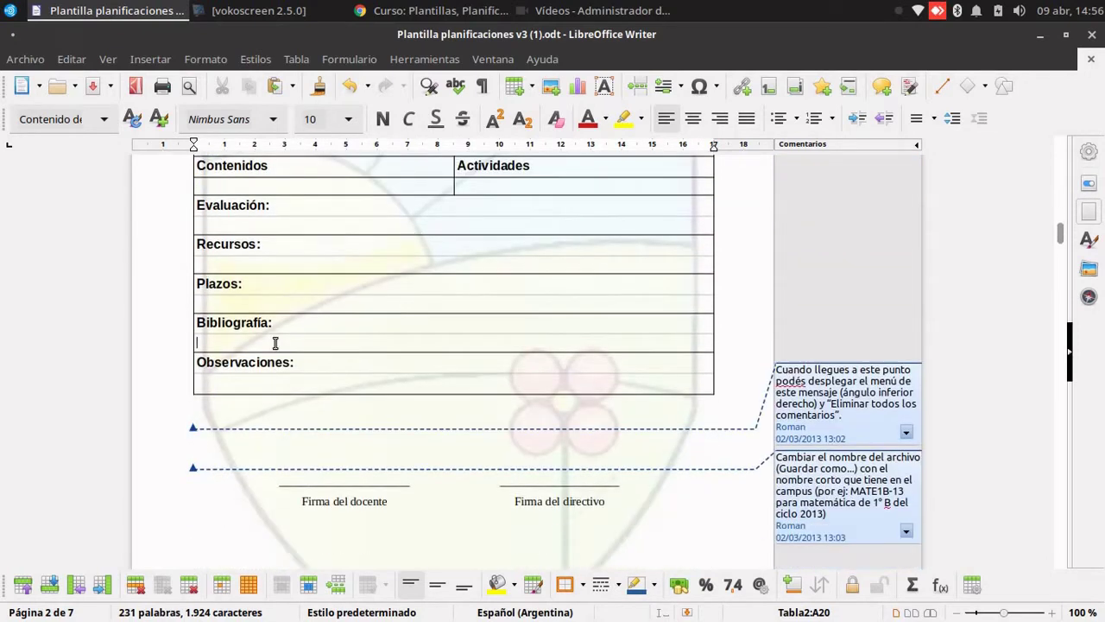
left_click(321, 389)
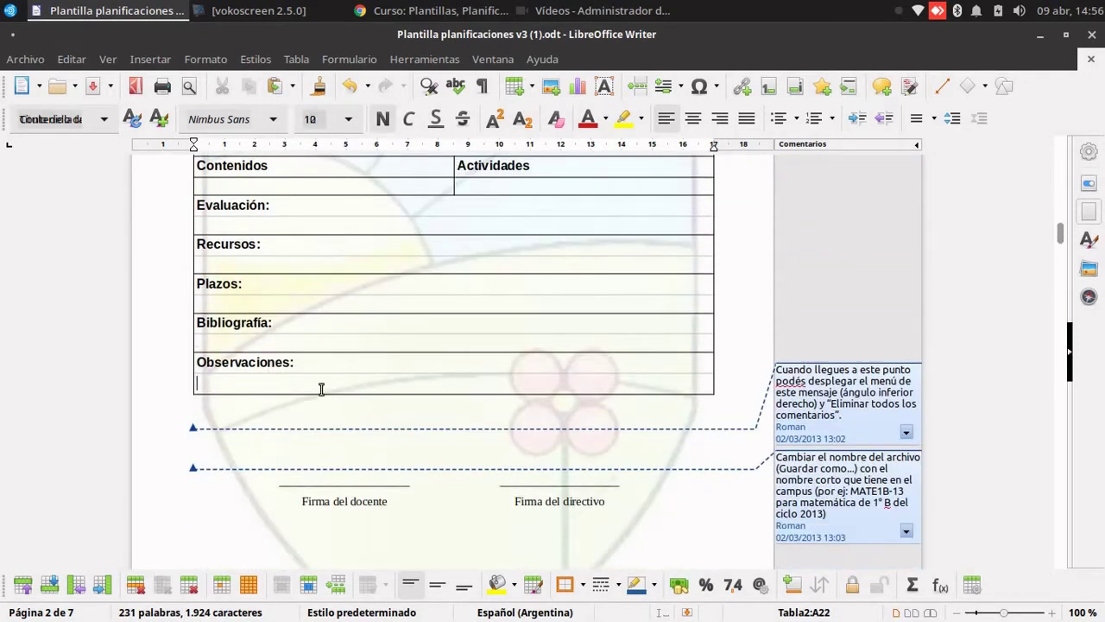
scroll(552, 488, "up", 3)
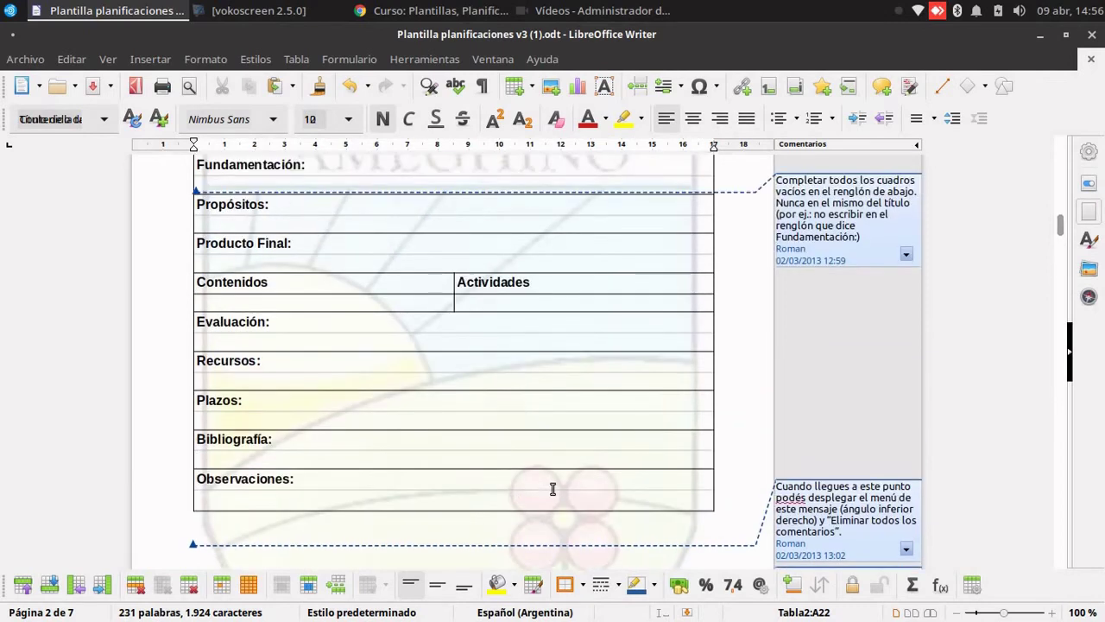
Delete all comments from the planning template, starting from the file-naming comment beside the signature lines on page 2
scroll(821, 301, "down", 4)
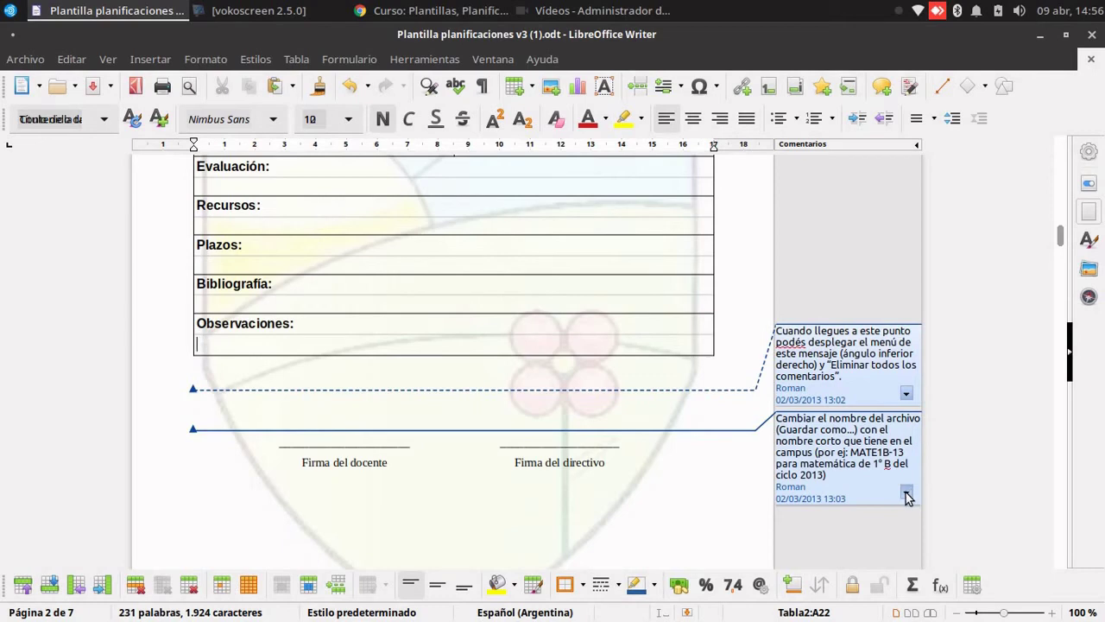
left_click(906, 494)
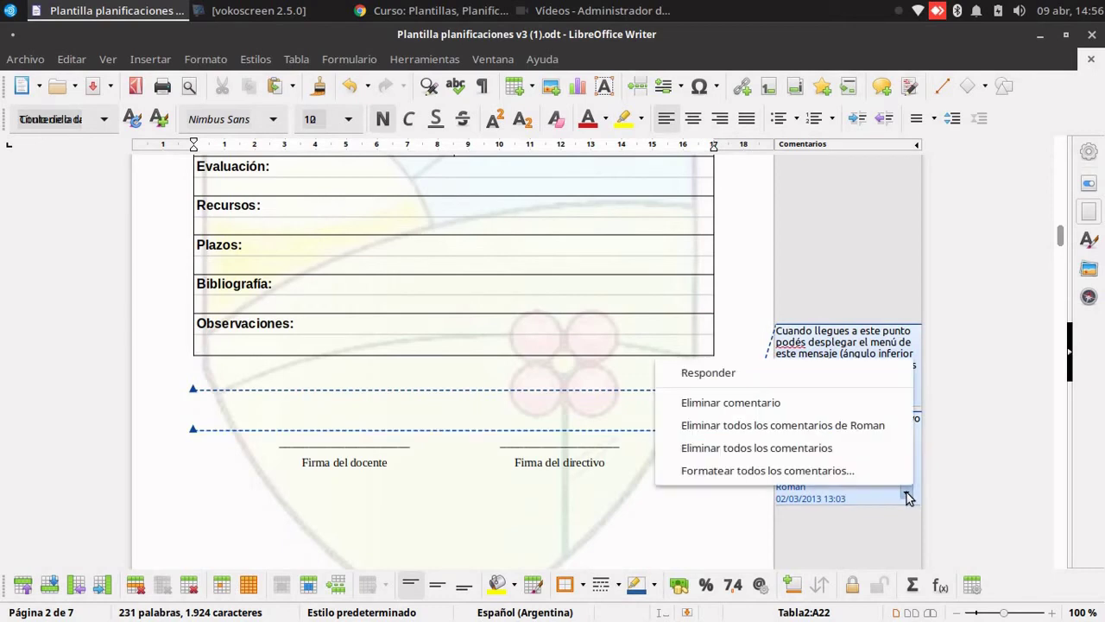
left_click(825, 449)
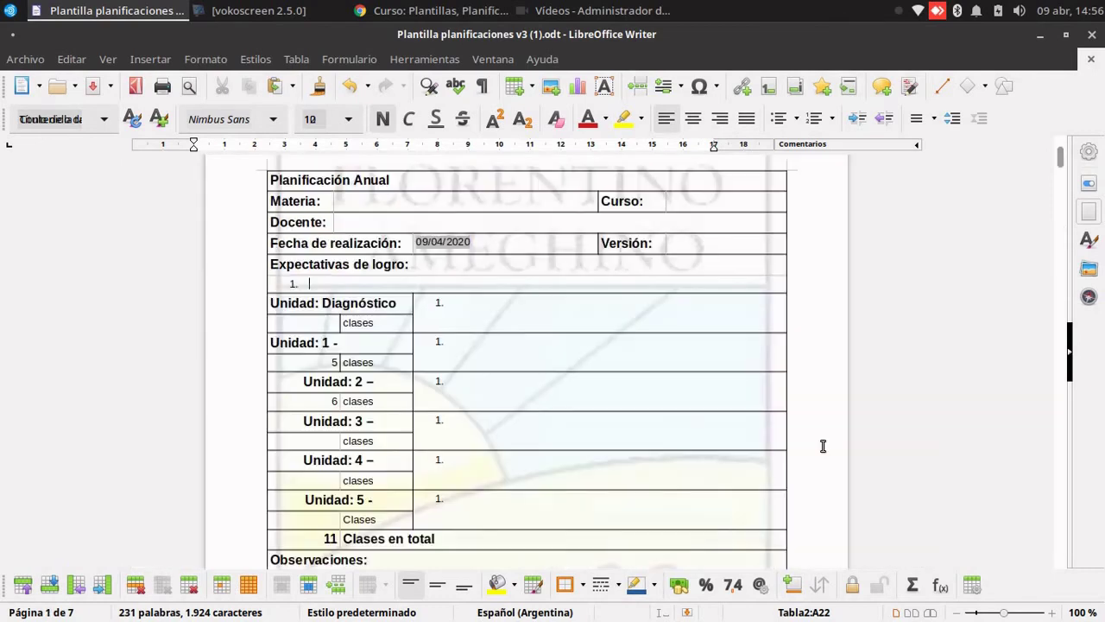
scroll(696, 471, "up", 2)
scroll(696, 472, "down", 3)
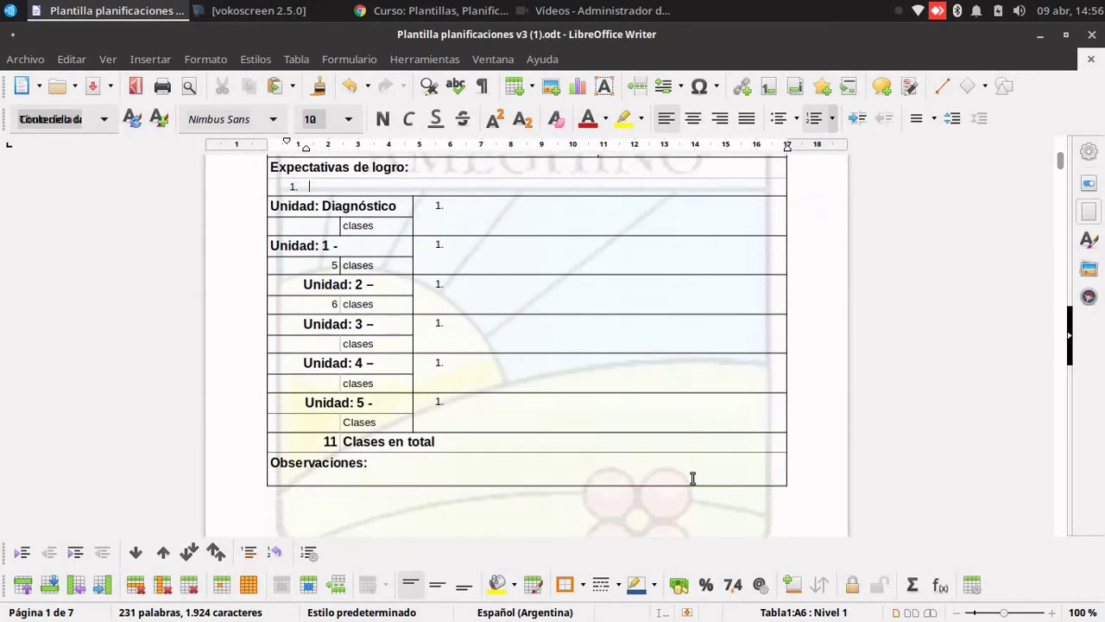
scroll(693, 477, "down", 6)
scroll(713, 451, "up", 7)
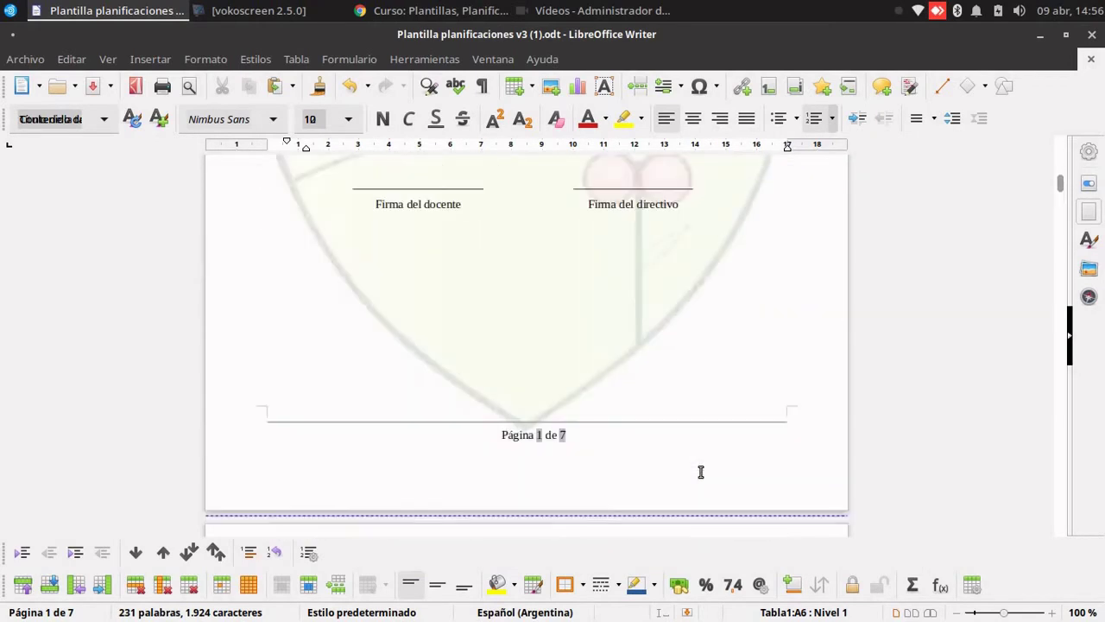
scroll(700, 471, "up", 2)
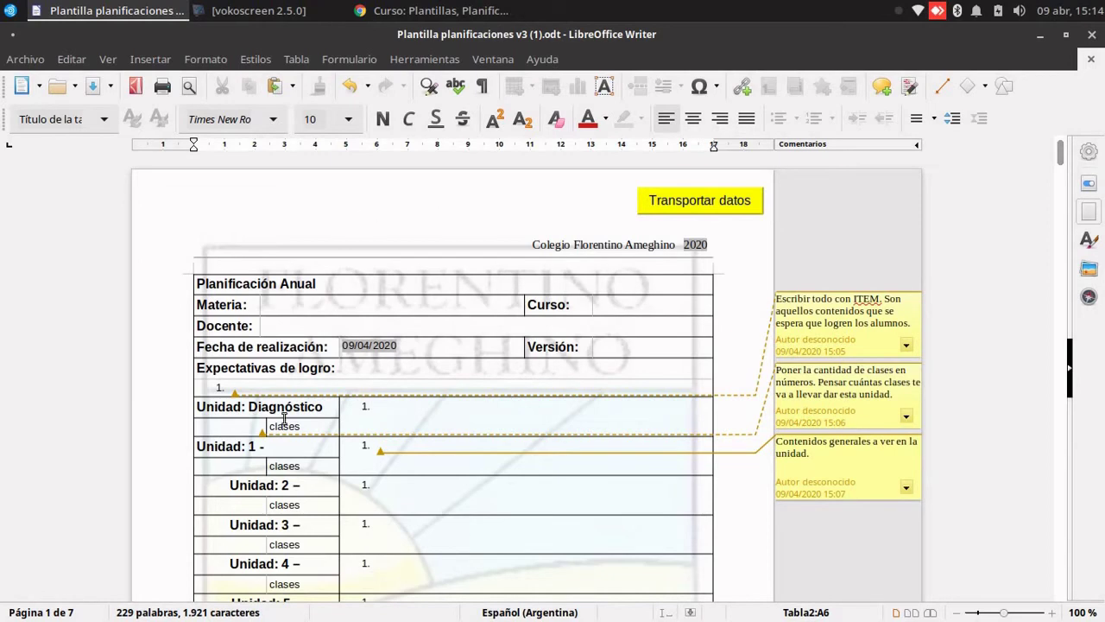
scroll(550, 378, "down", 2)
scroll(551, 368, "up", 2)
left_click(40, 61)
left_click(349, 220)
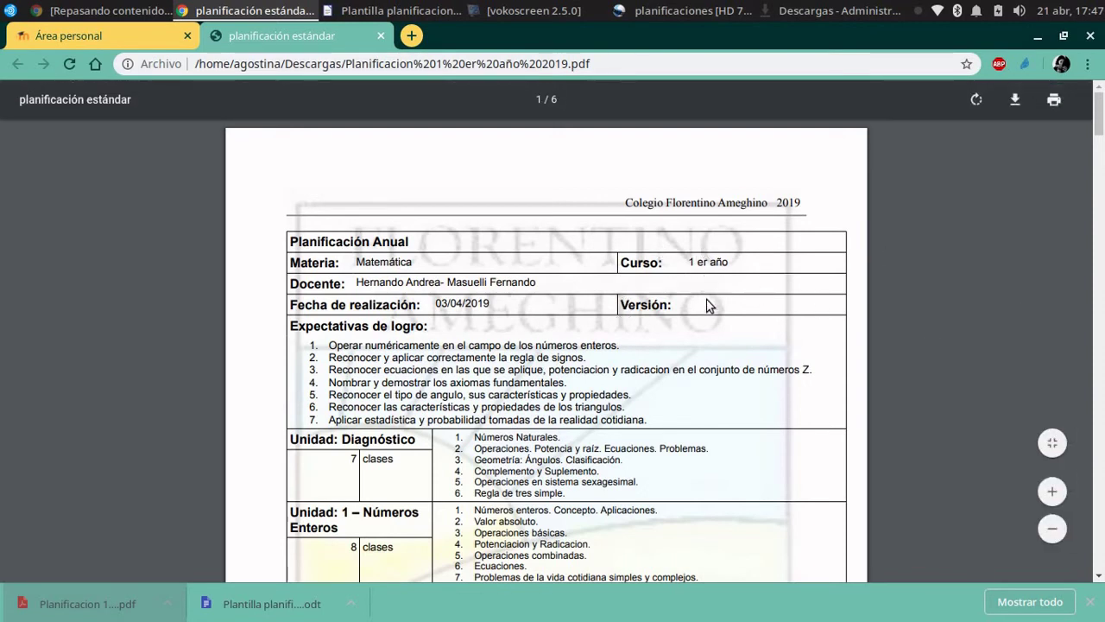
Examine the completed 2019 Matemática annual plan in the PDF, from Expectativas de logro through the class counts to Observaciones
scroll(642, 340, "down", 1)
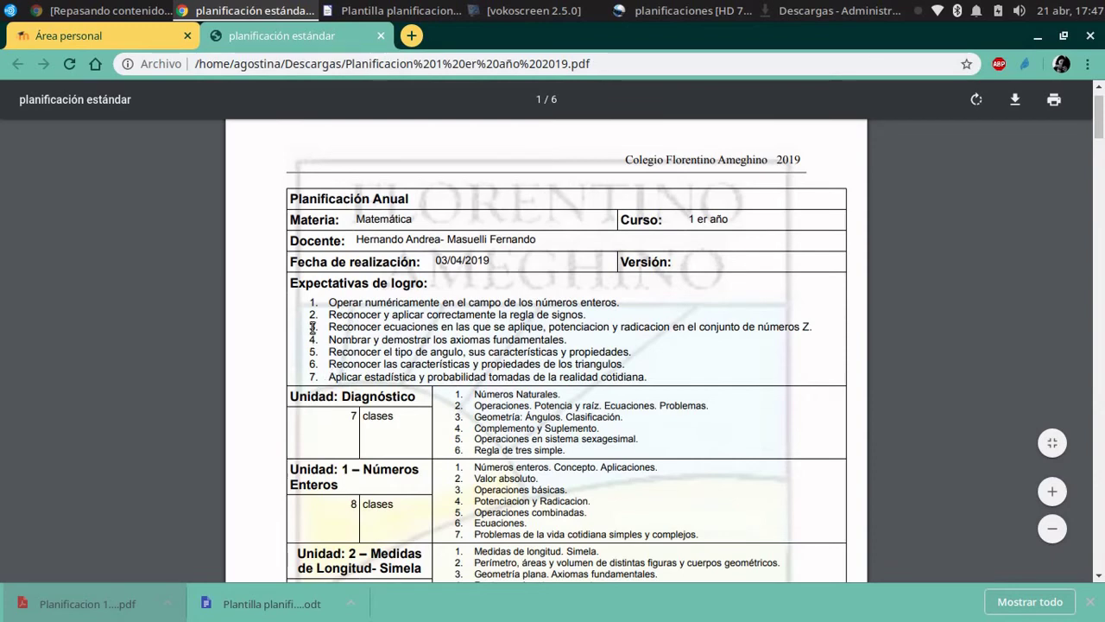
scroll(315, 351, "down", 3)
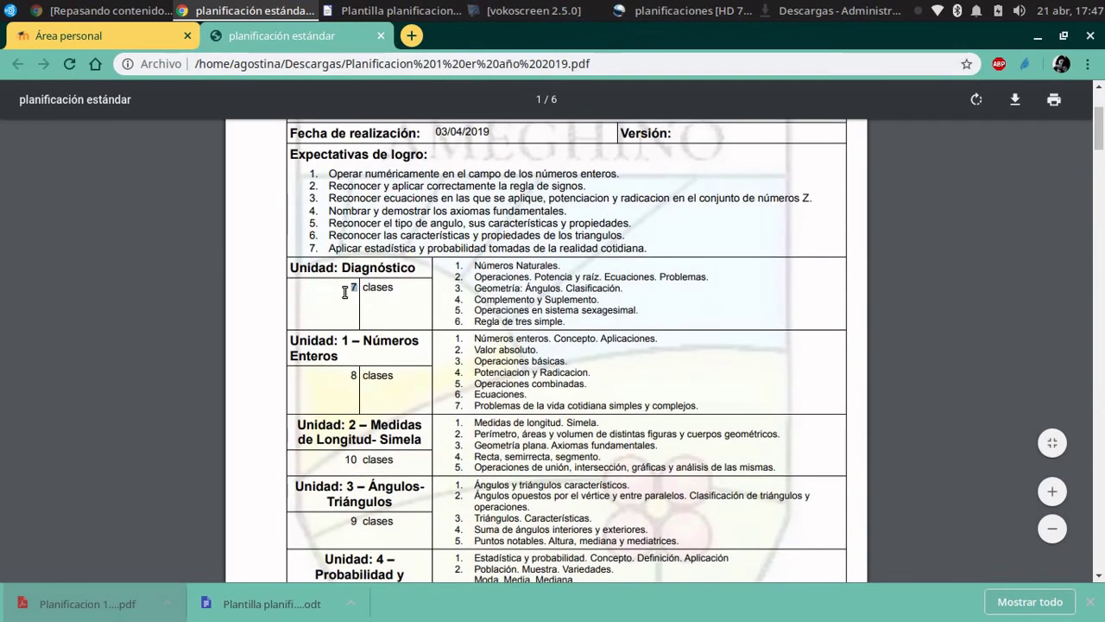
scroll(357, 285, "down", 3)
scroll(328, 380, "down", 2)
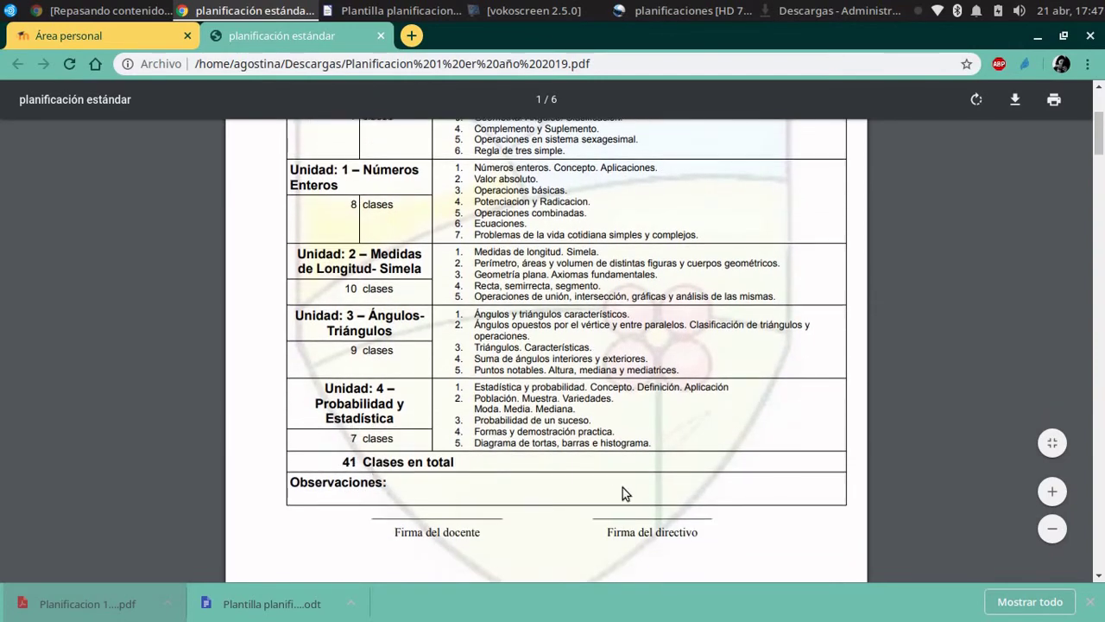
scroll(622, 487, "up", 4)
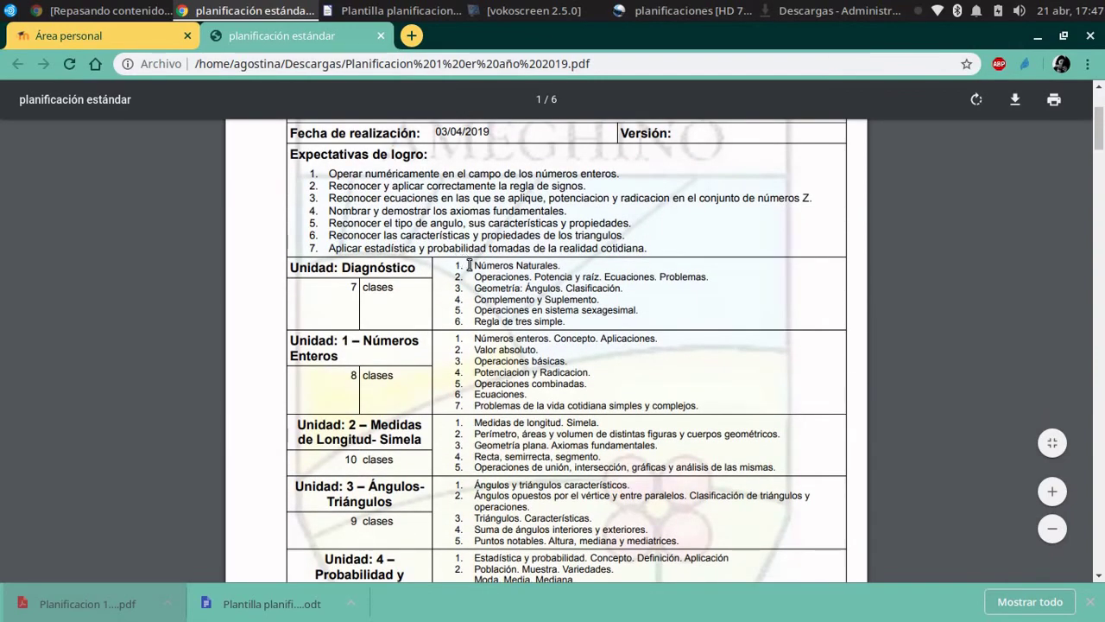
Examine the numbered contents of Unidad: Diagnóstico in the sample annual plan, highlighting the list from Números Naturales to Regla de tres simple
left_click_drag(469, 264, 575, 321)
left_click(575, 324)
mouse_move(474, 264)
left_mouse_down()
mouse_move(528, 315)
mouse_move(570, 324)
mouse_move(462, 251)
left_mouse_up()
left_click(572, 324)
left_click(463, 297)
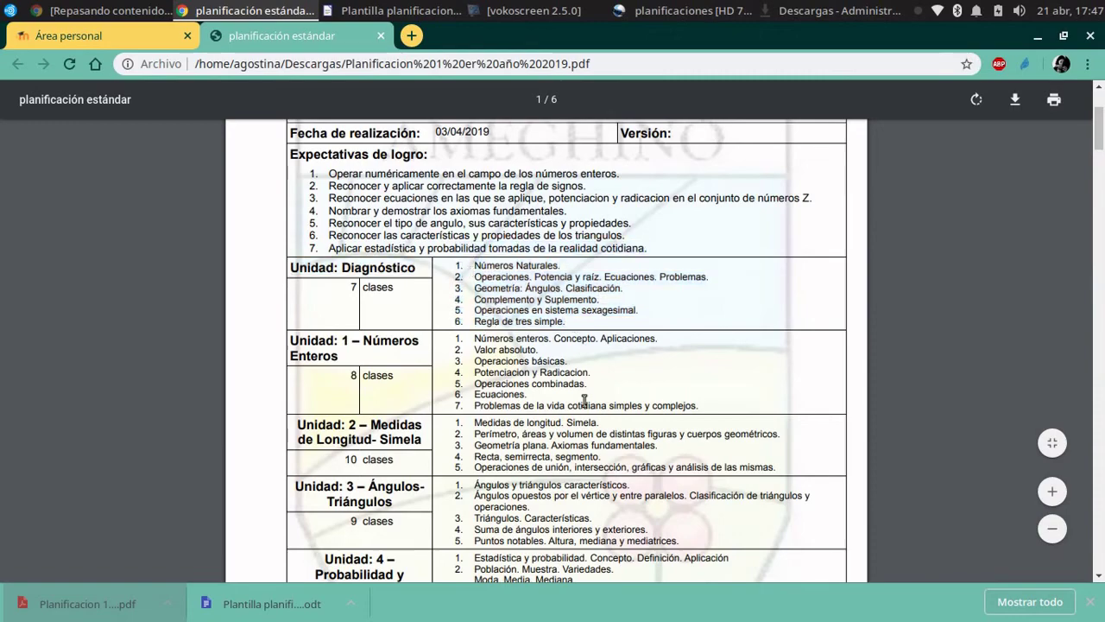